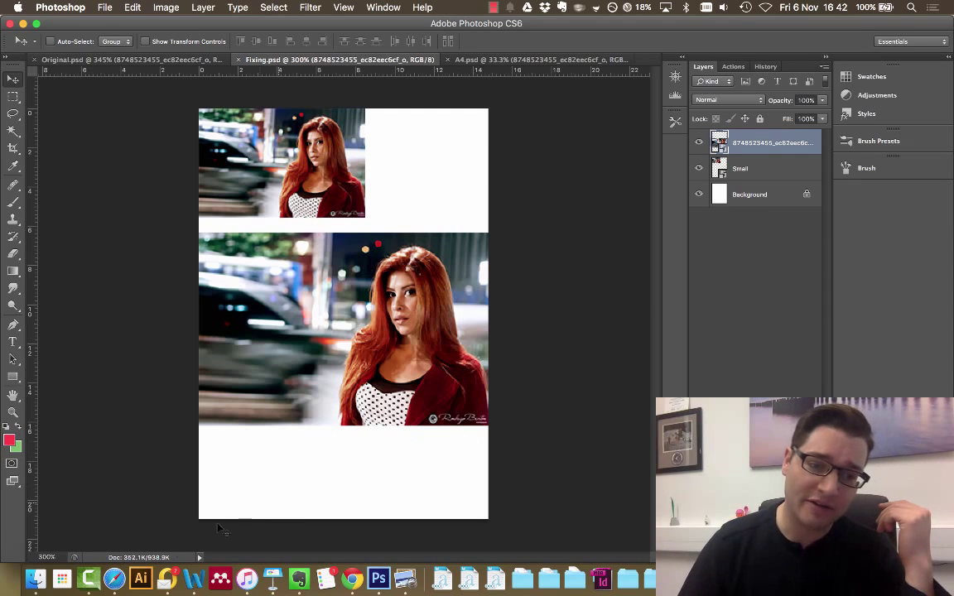
Step: Switch to the photo's flickr page in Safari and look at its available download sizes
click(114, 579)
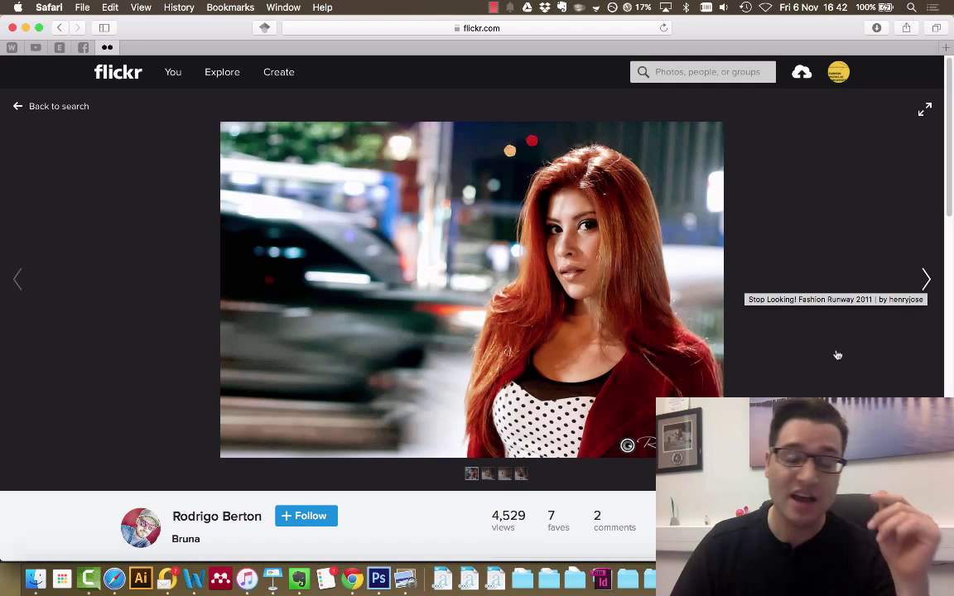
click(917, 473)
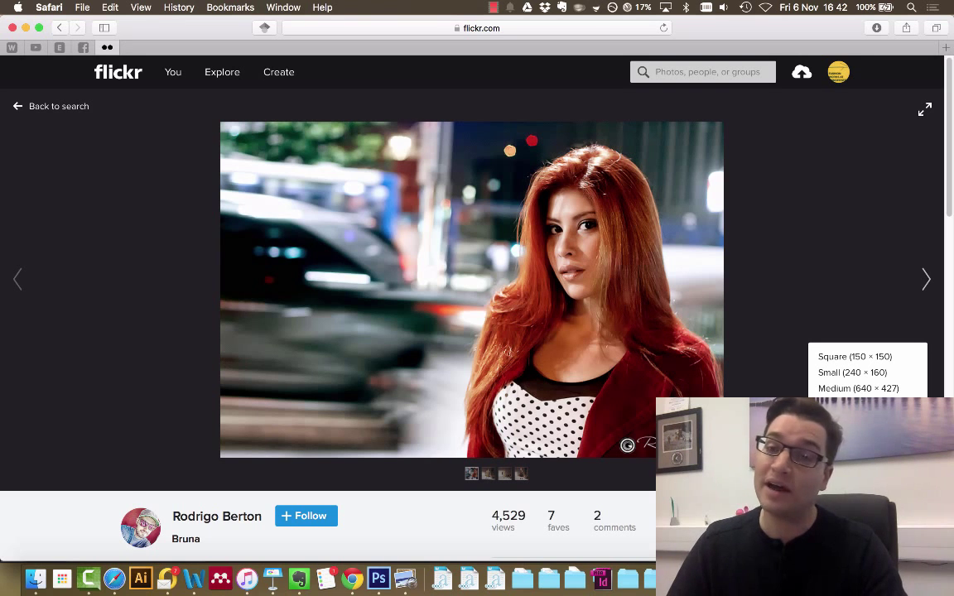
click(875, 257)
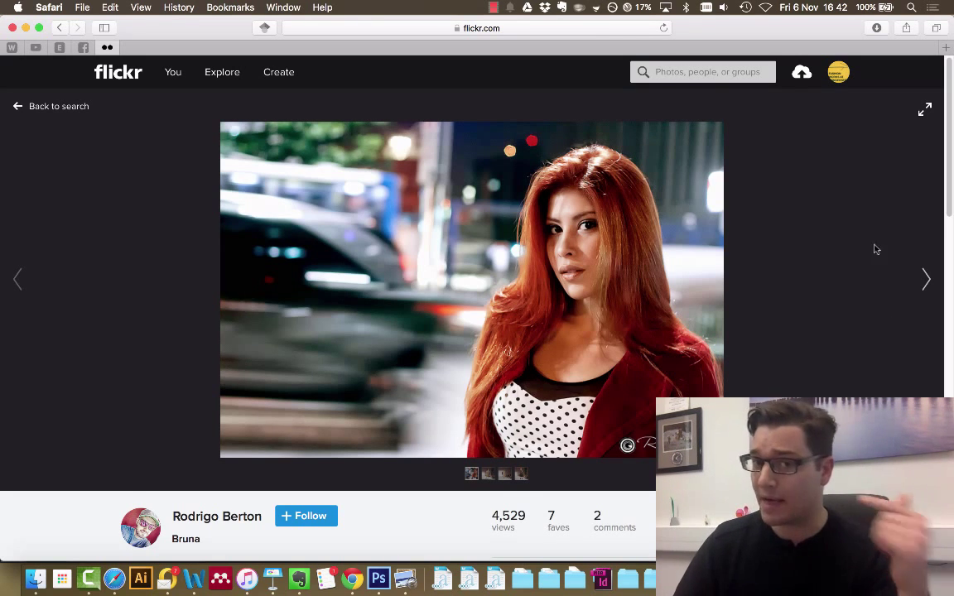
Step: Switch back to Photoshop and view the Original.psd document
key(ctrl+Up)
mouse_move(714, 38)
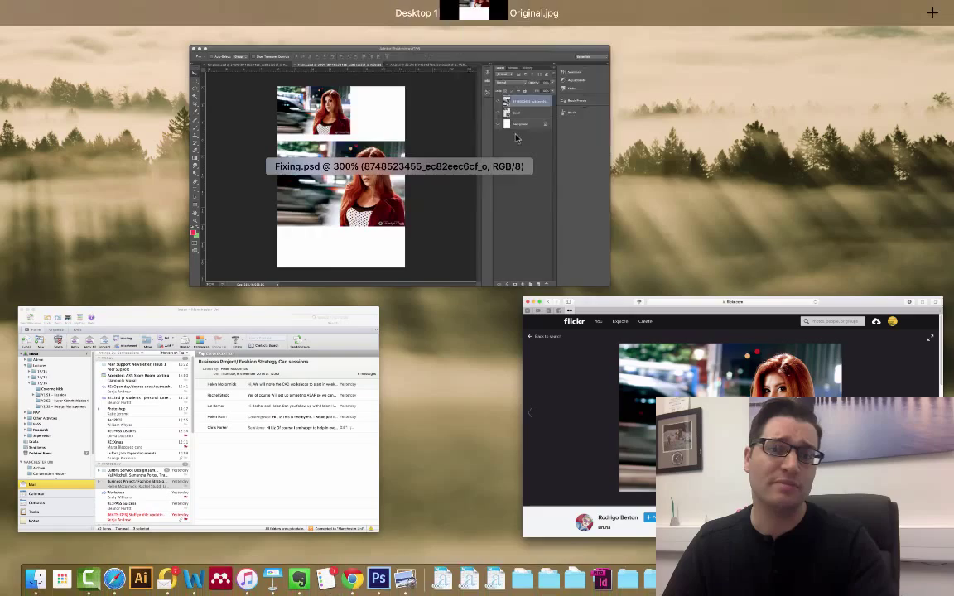
click(374, 127)
click(201, 64)
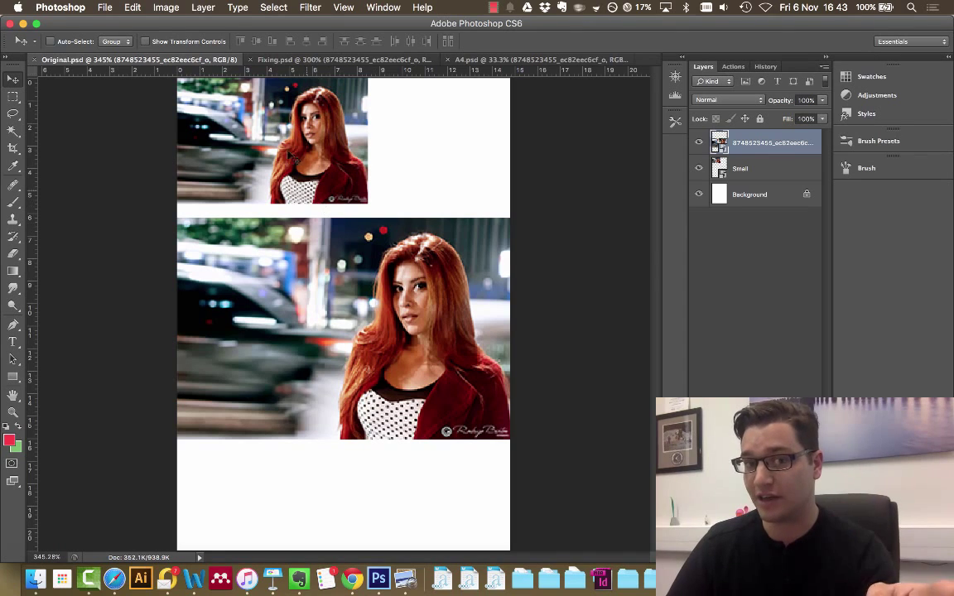
Step: Open the Image Size settings for Fixing.psd
click(314, 60)
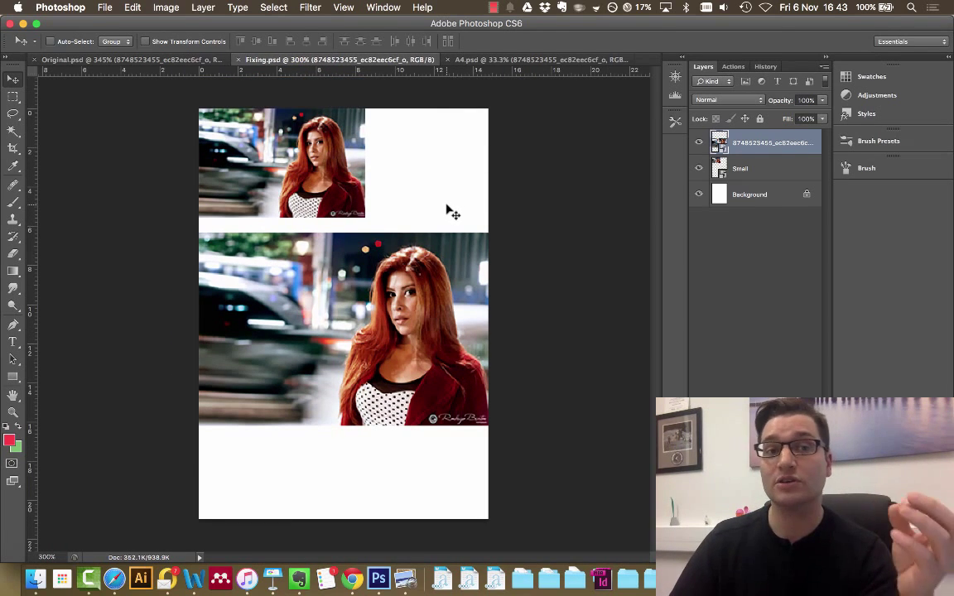
click(165, 7)
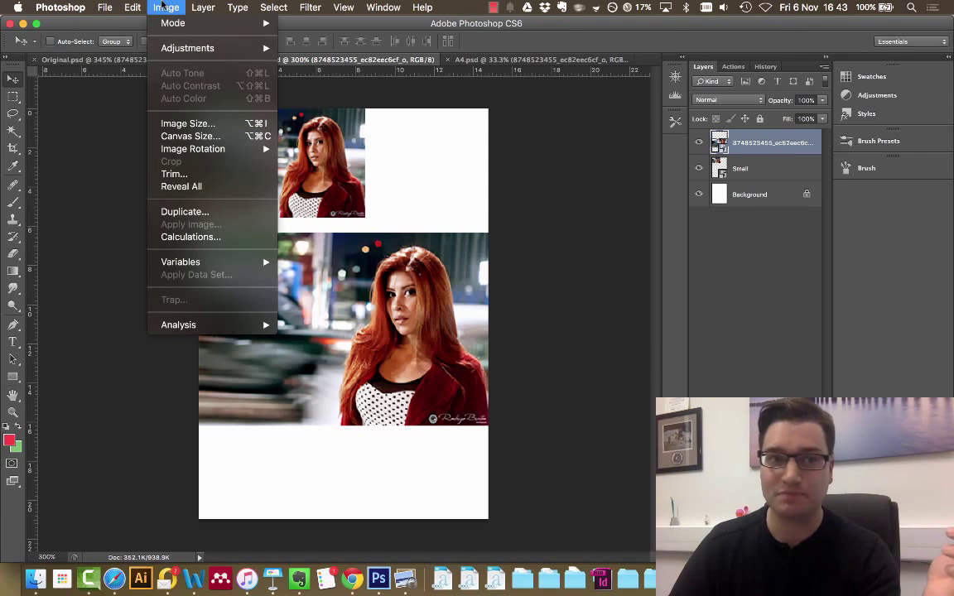
click(189, 123)
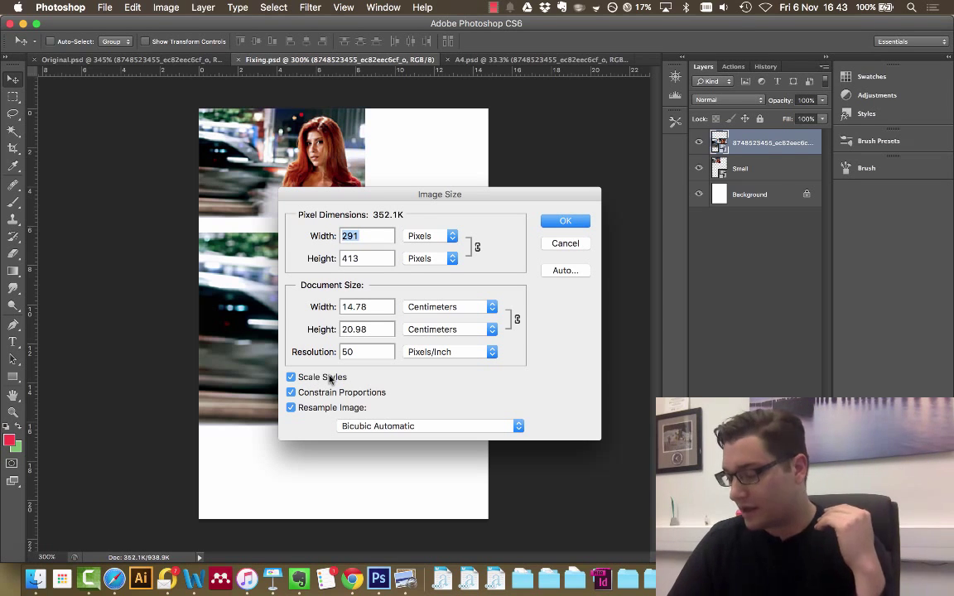
Step: Try a resolution of 300 pixels/inch and a document height of 297 millimeters for the image
click(365, 346)
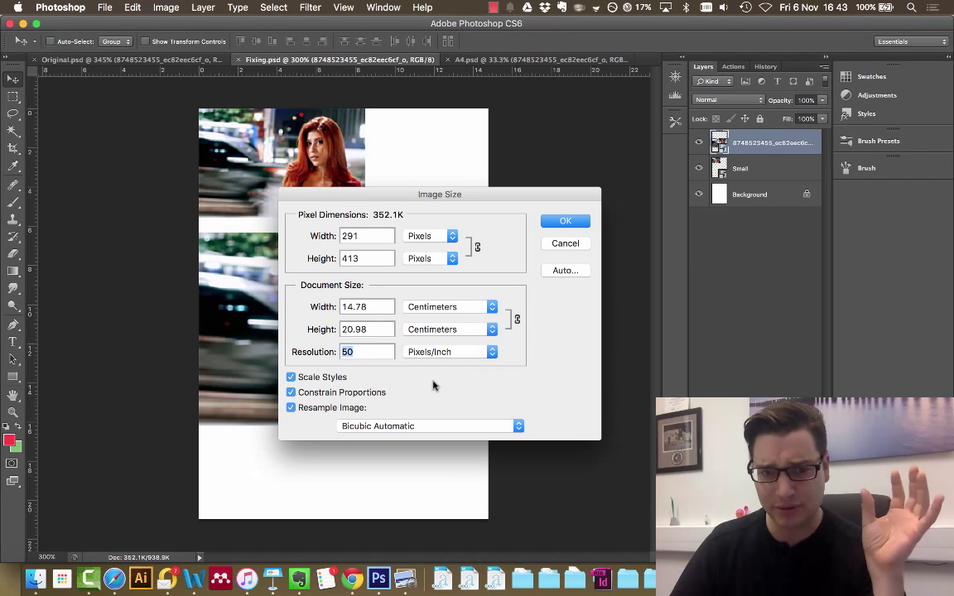
text(300)
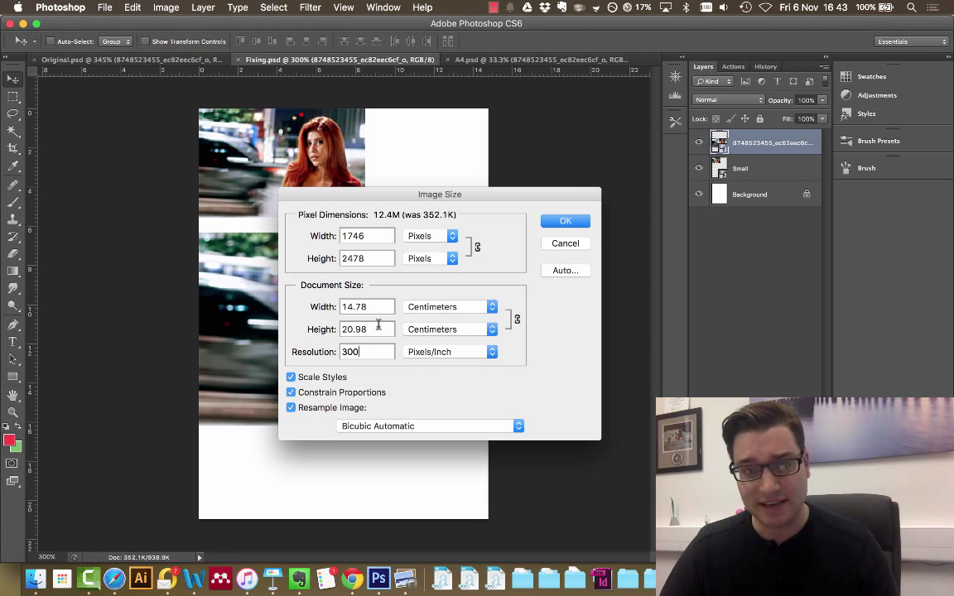
click(318, 329)
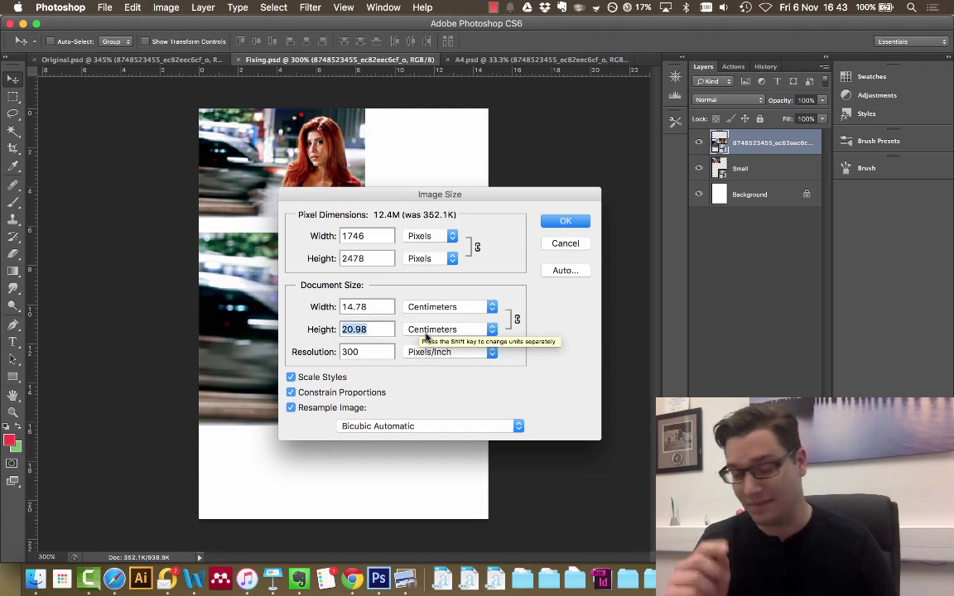
click(453, 330)
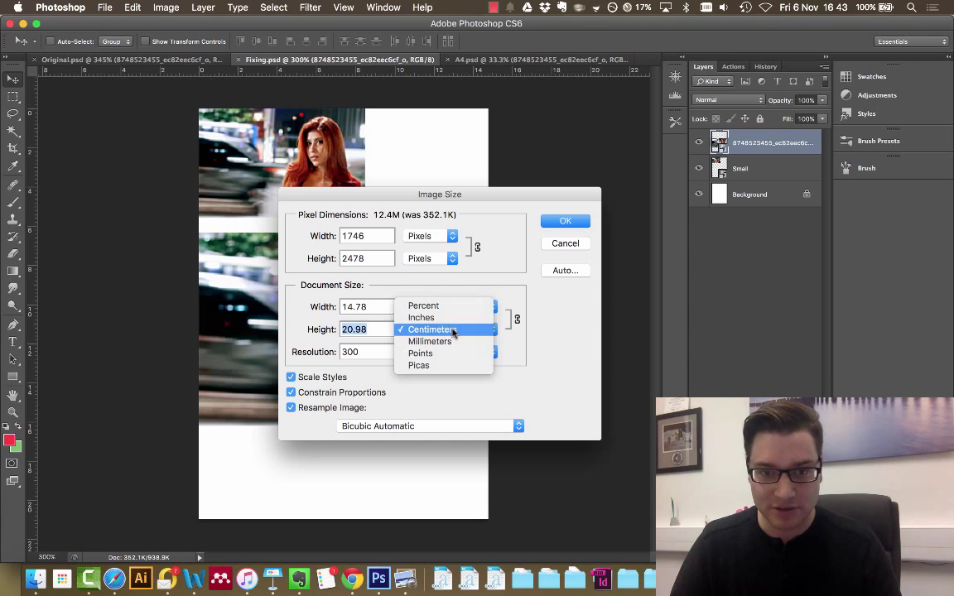
click(406, 341)
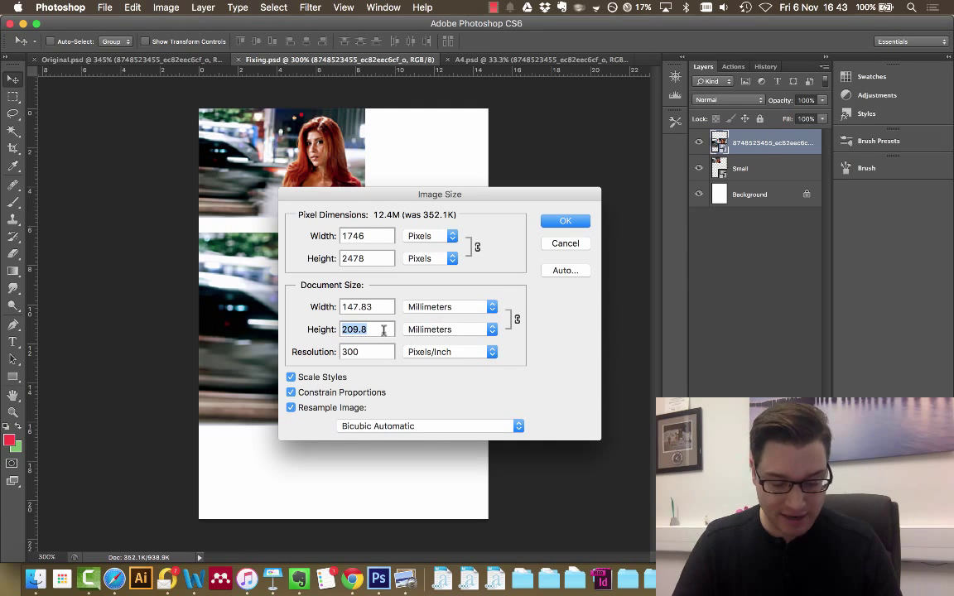
text(297)
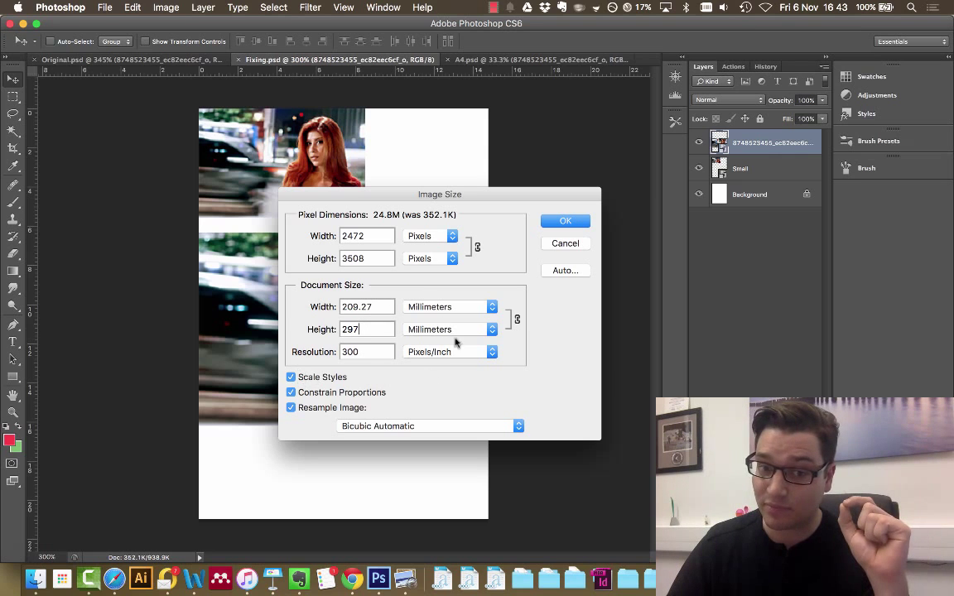
Step: Toggle Constrain Proportions off and back on, discarding the entered resolution and height
click(302, 395)
click(295, 395)
click(295, 394)
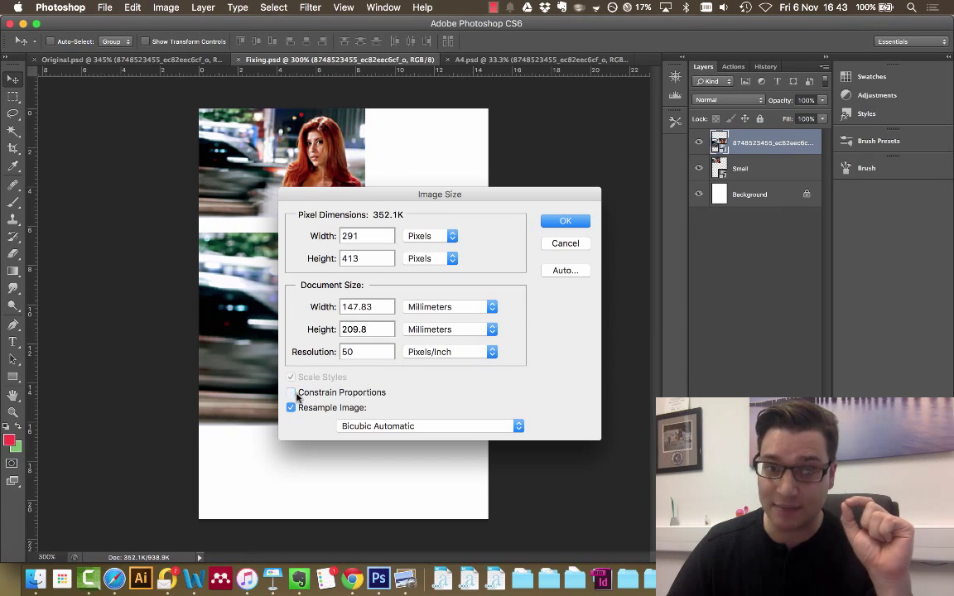
click(296, 394)
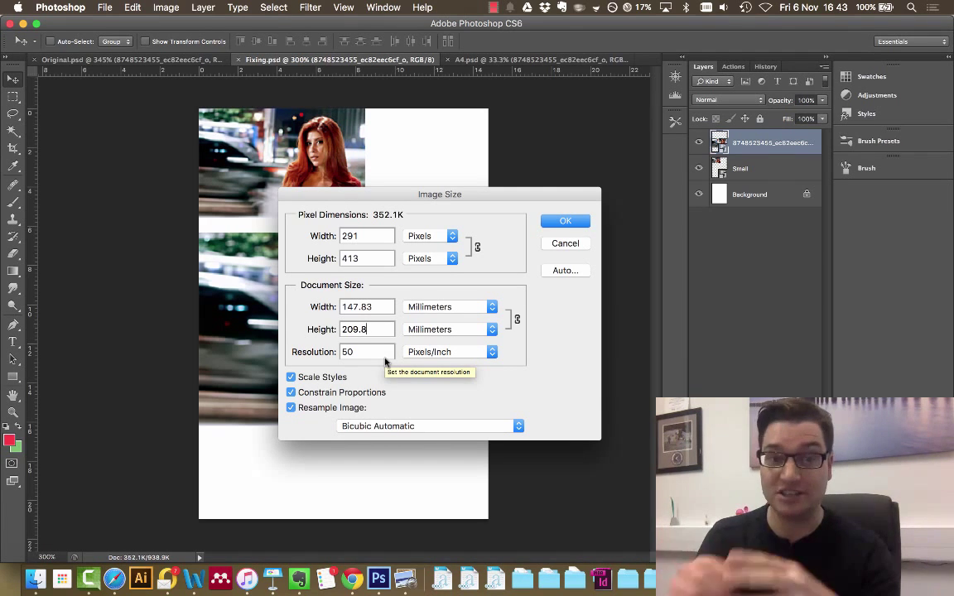
Step: Resample Fixing.psd at 300 pixels/inch using Bicubic Smoother (best for enlargement)
double_click(348, 352)
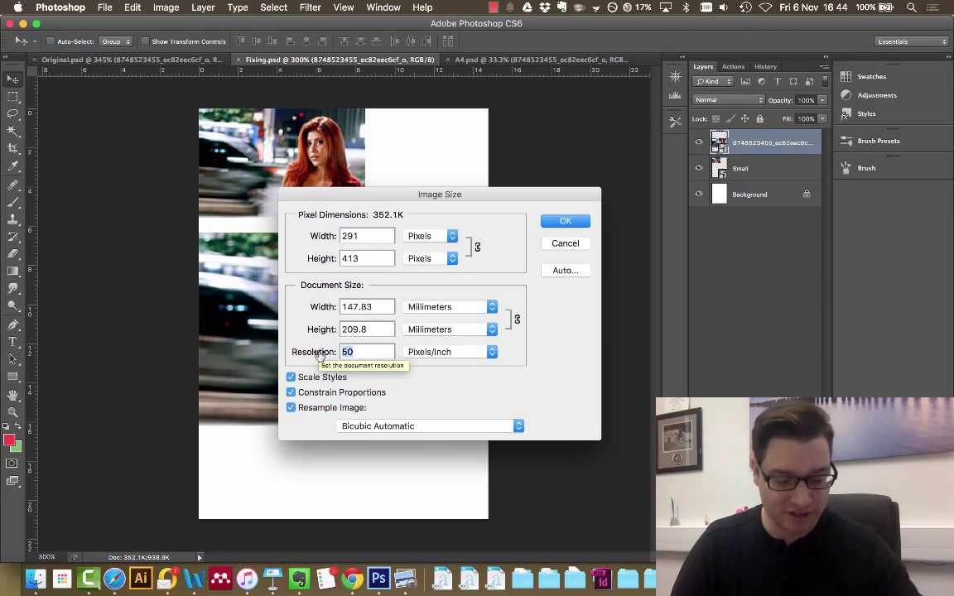
text(300)
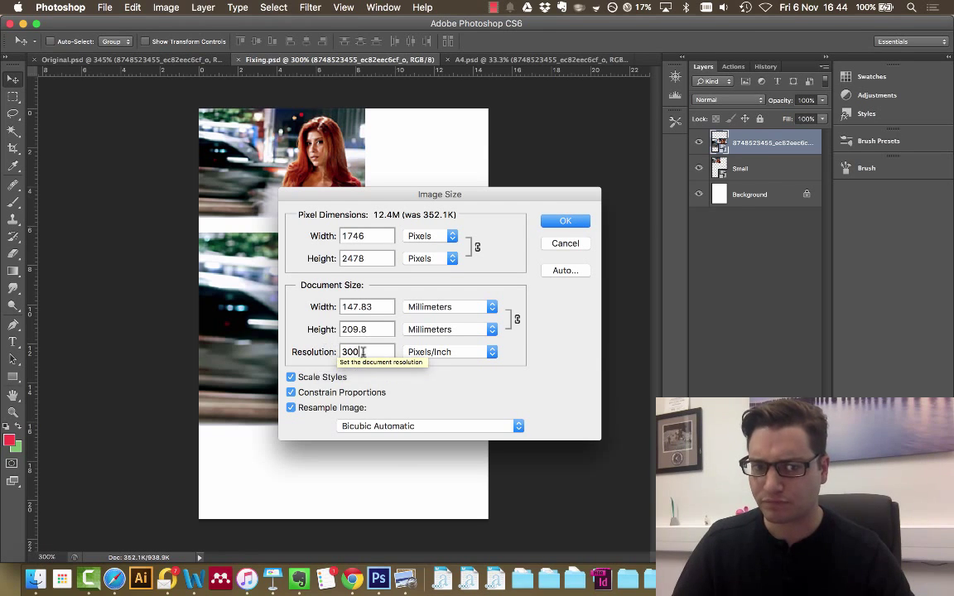
click(346, 427)
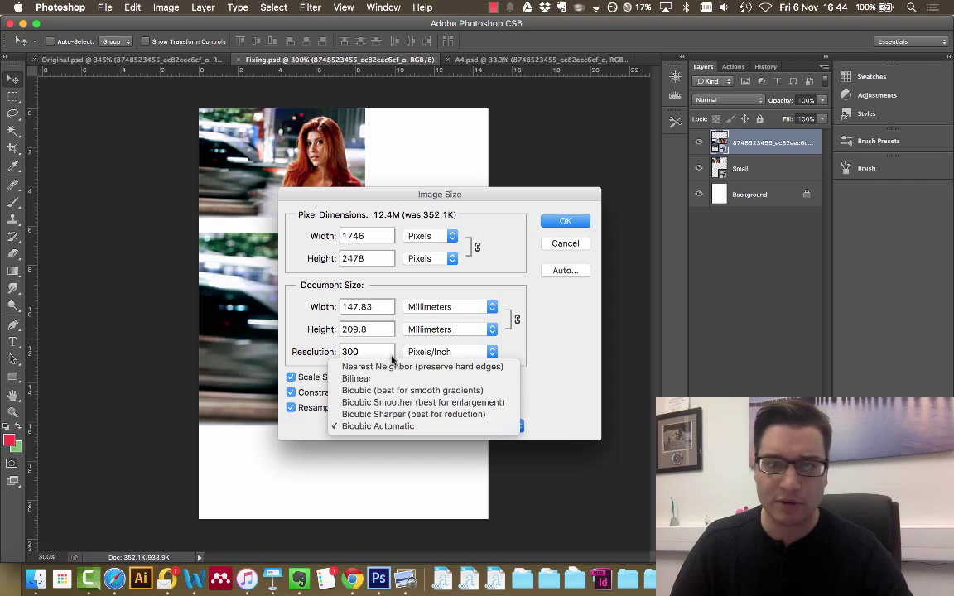
click(483, 404)
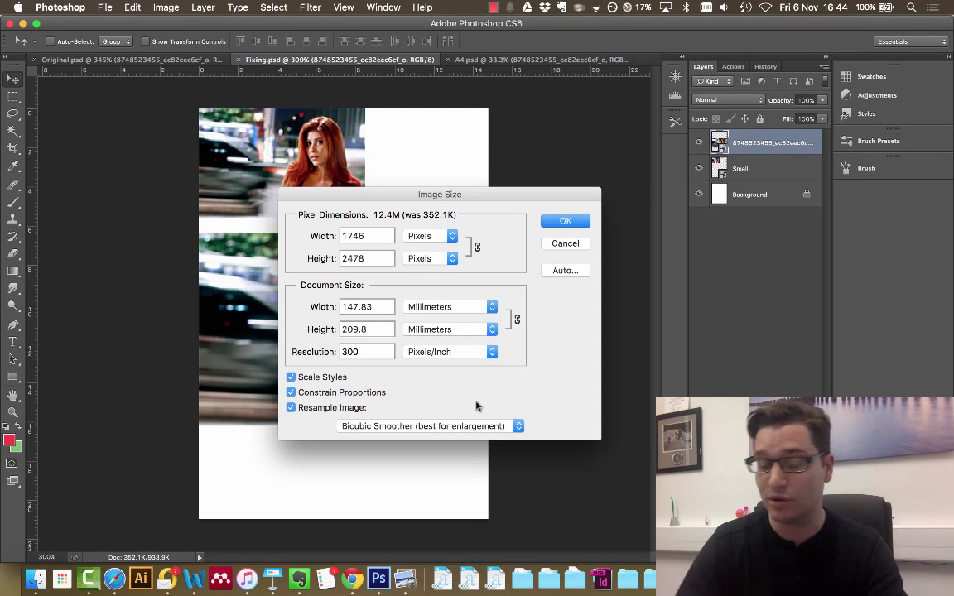
click(564, 221)
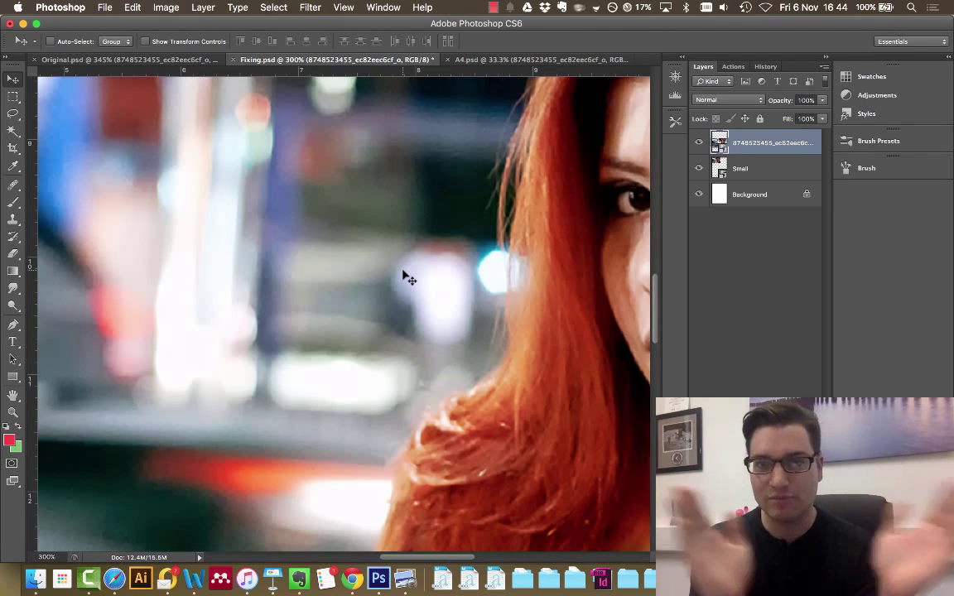
Step: Fit the whole resampled Fixing.psd page in the view
click(343, 8)
click(419, 135)
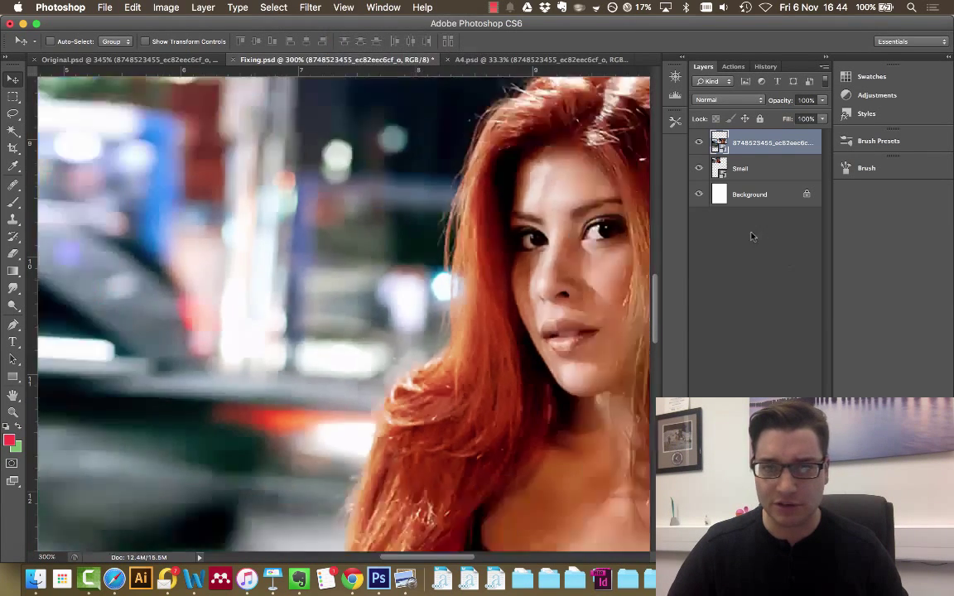
key(super+0)
Step: Examine the pixel detail of the woman's face in Original.psd at 1600% zoom
click(165, 60)
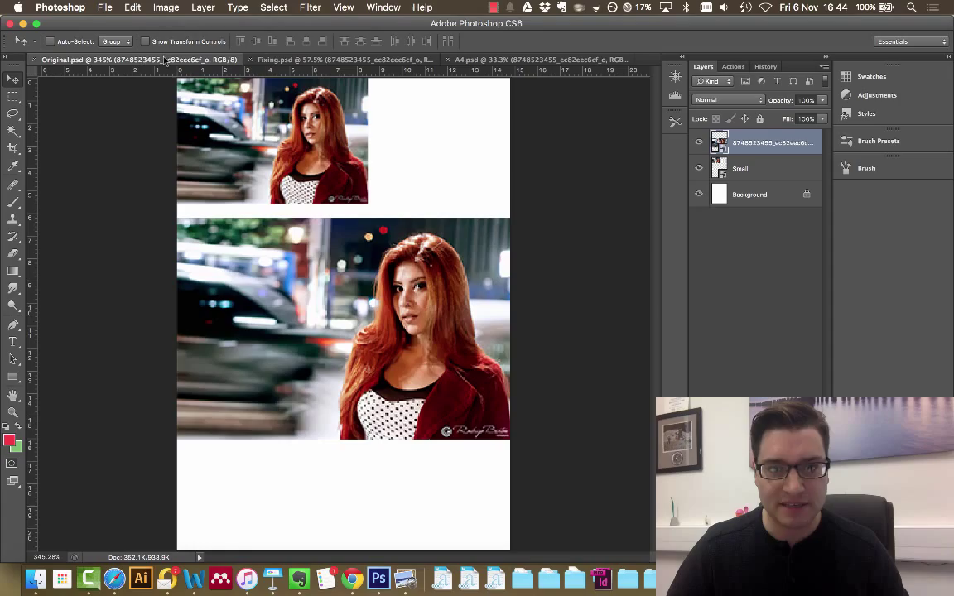
key(super+plus)
key(super+plus)
key(super+plus)
key(super+plus)
key(super+plus)
key(super+plus)
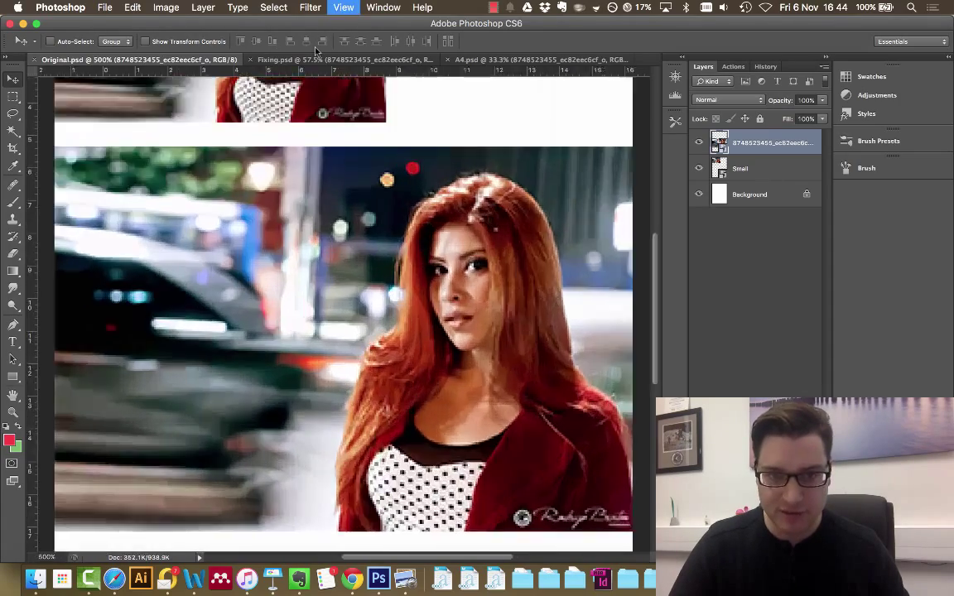
key(super+plus)
scroll(283, 131, right, 10)
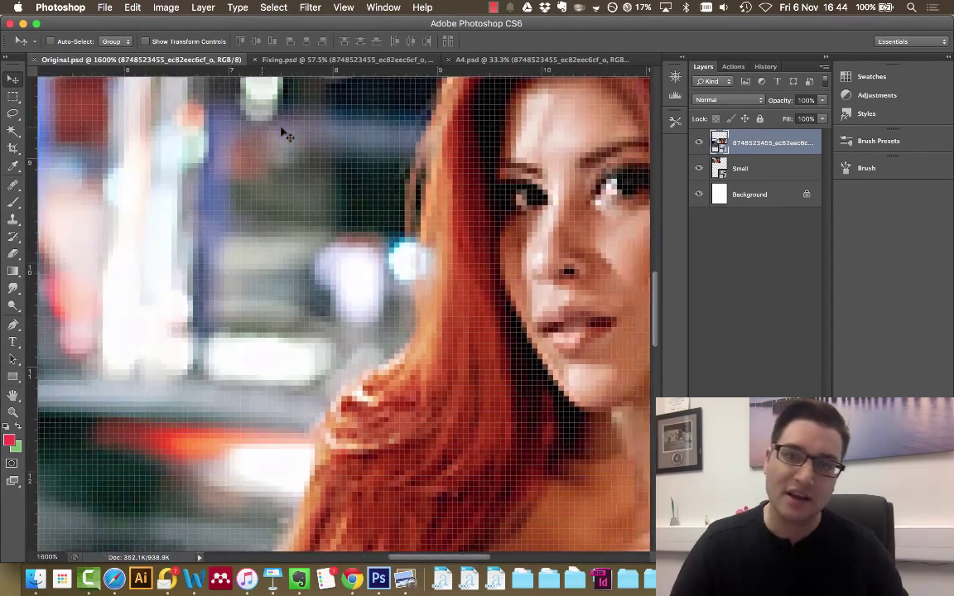
scroll(286, 141, up, 5)
scroll(290, 151, up, 1)
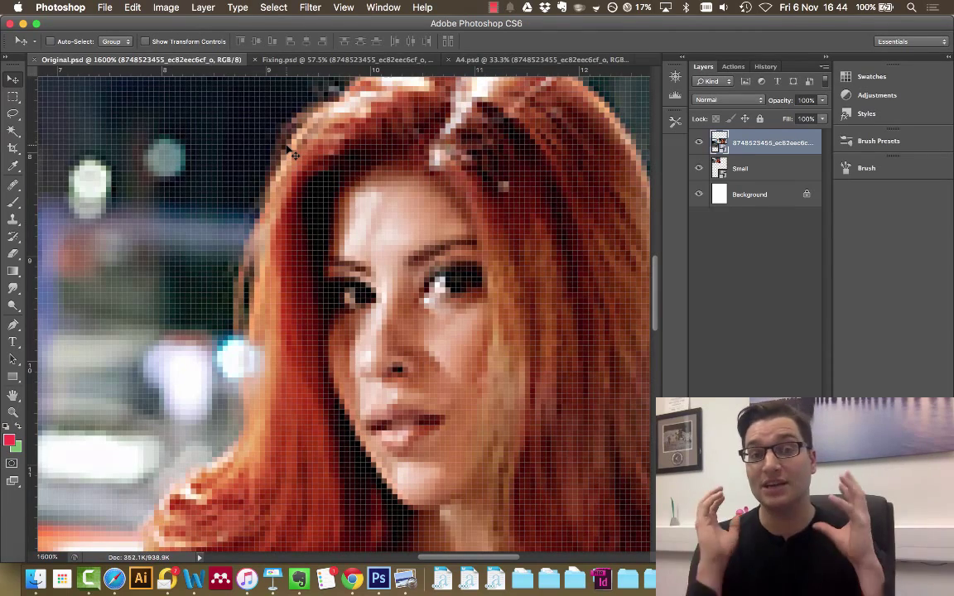
Step: Examine the same face in the resampled Fixing.psd at 300% zoom
key(ctrl+Tab)
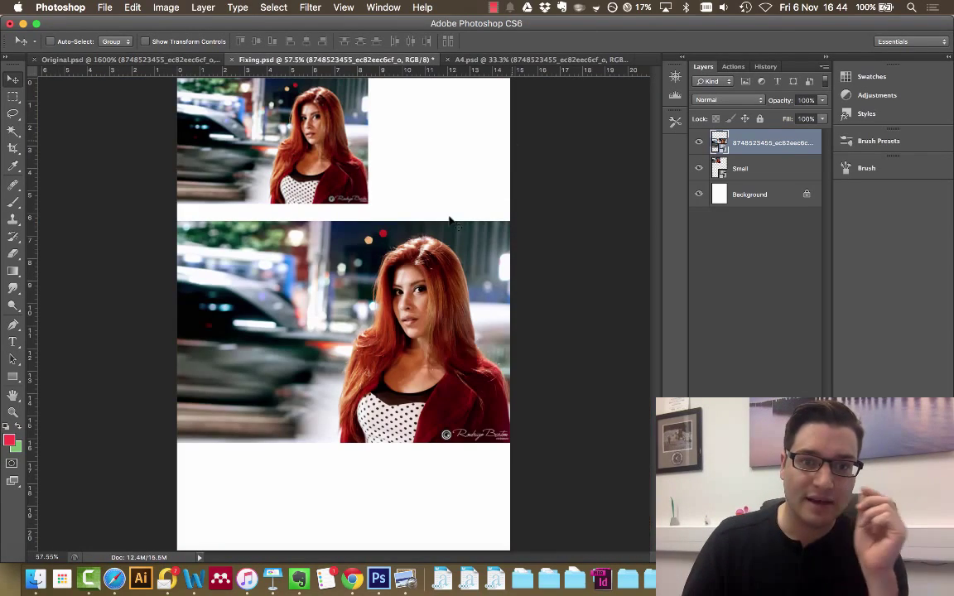
key(super+plus)
key(super+plus)
key(super+plus)
key(super+plus)
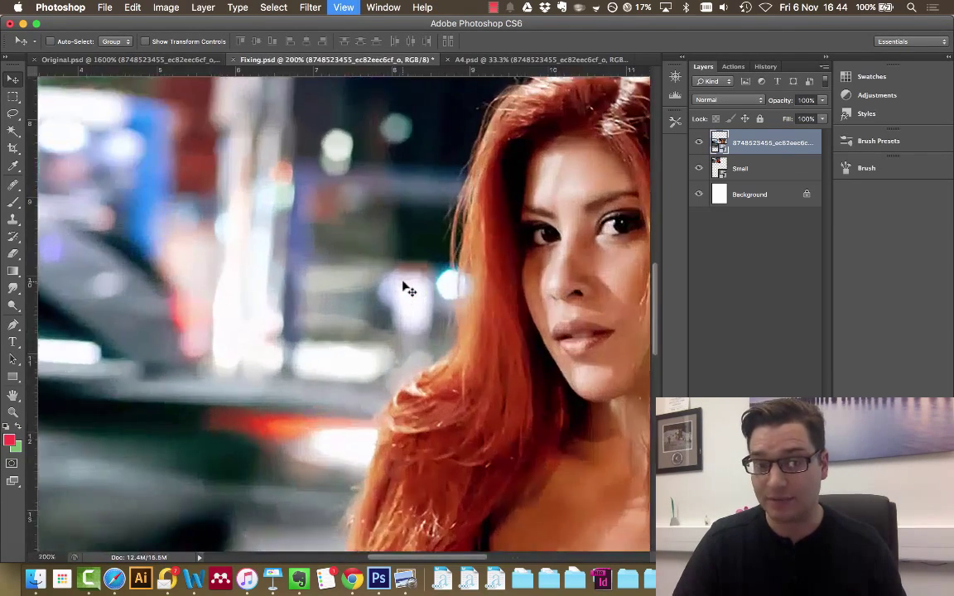
scroll(303, 275, right, 3)
scroll(309, 280, right, 8)
scroll(308, 280, up, 5)
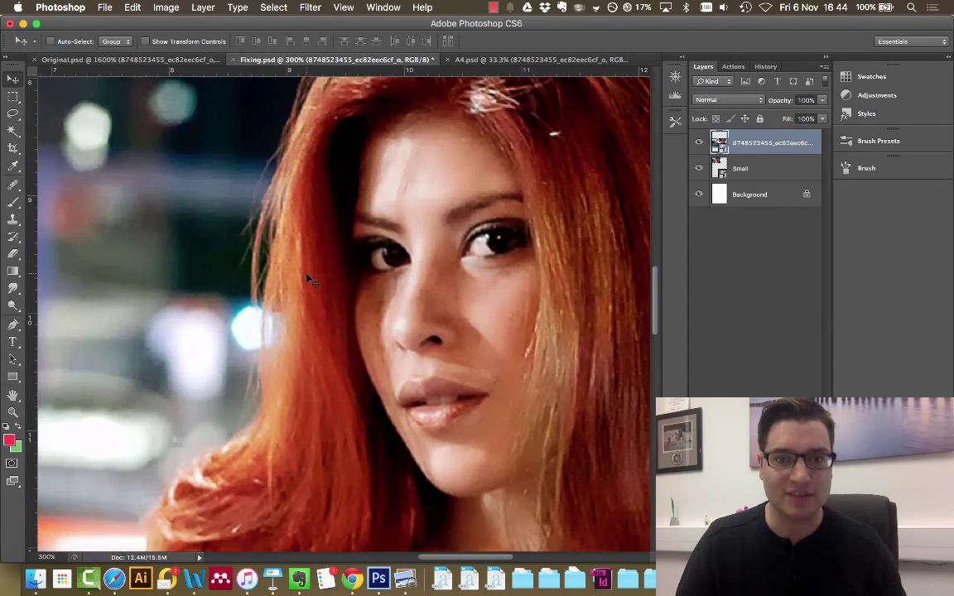
Step: Compare the sharpness of the face by alternating between Original.psd and Fixing.psd
click(149, 61)
click(281, 60)
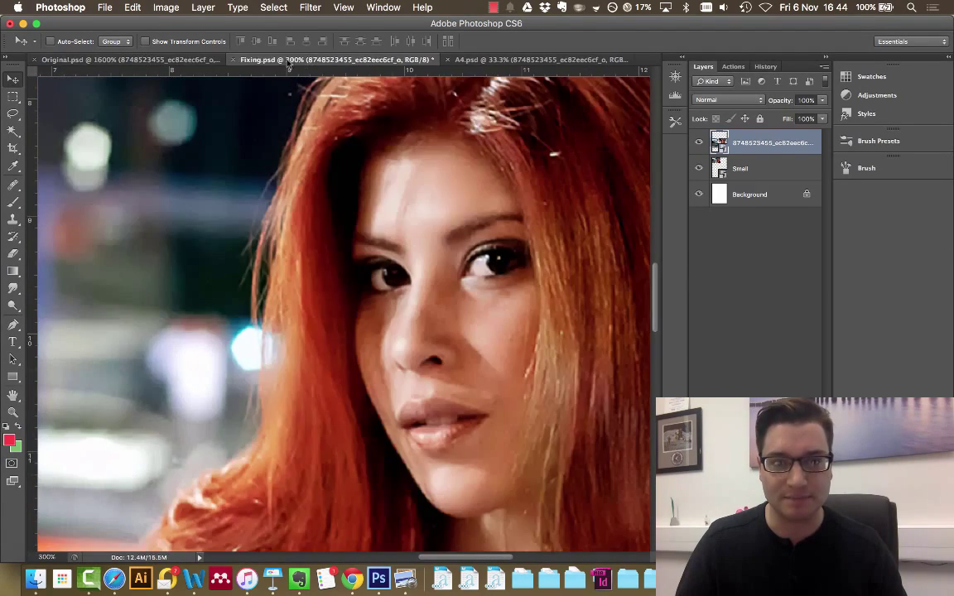
click(190, 60)
click(328, 62)
click(176, 62)
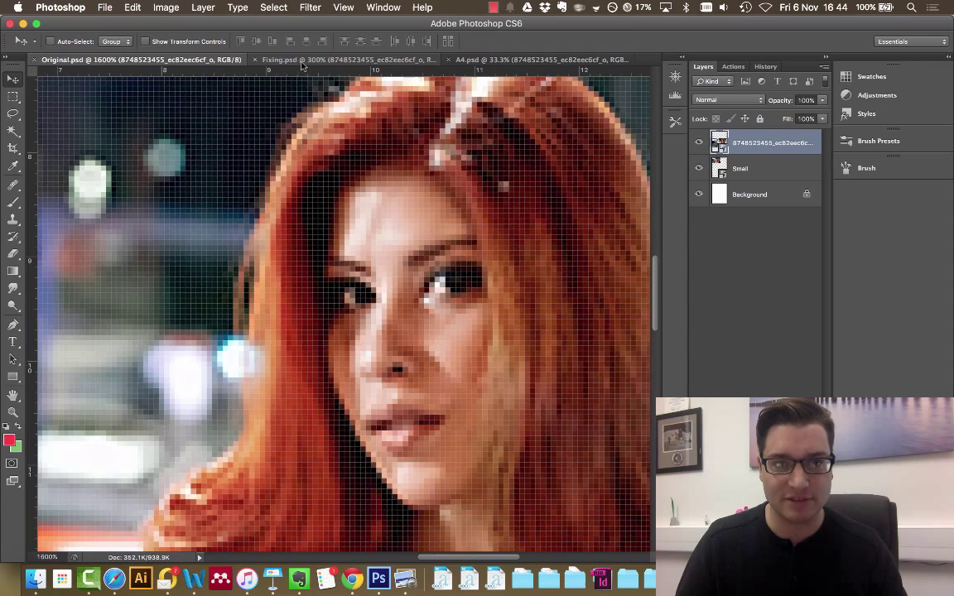
click(294, 62)
click(207, 63)
click(295, 61)
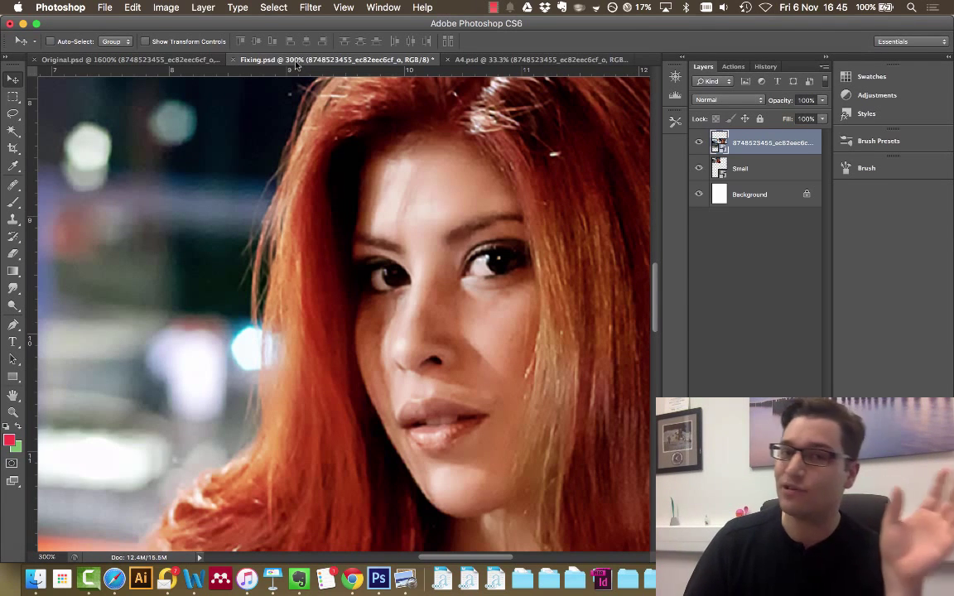
click(151, 62)
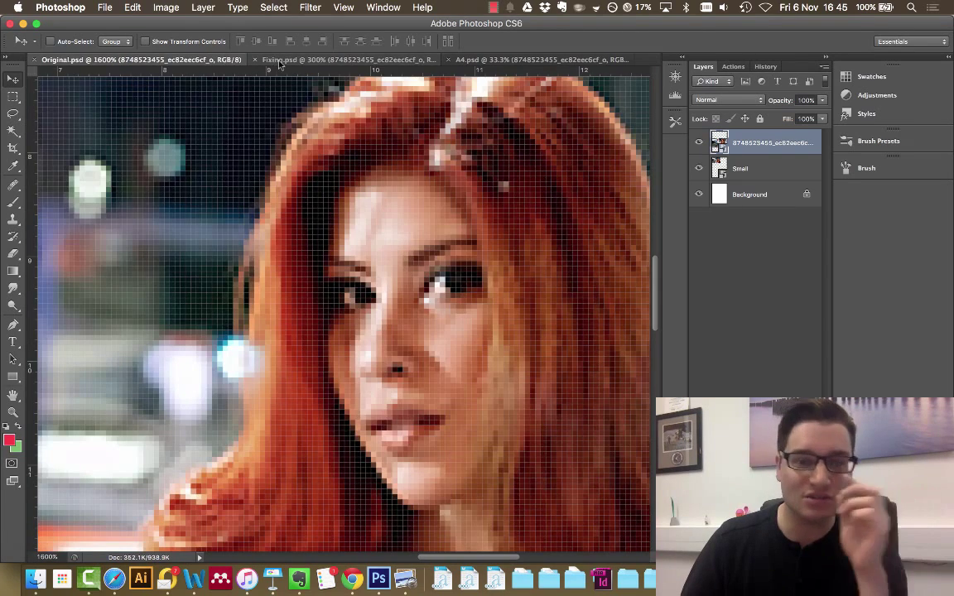
click(279, 62)
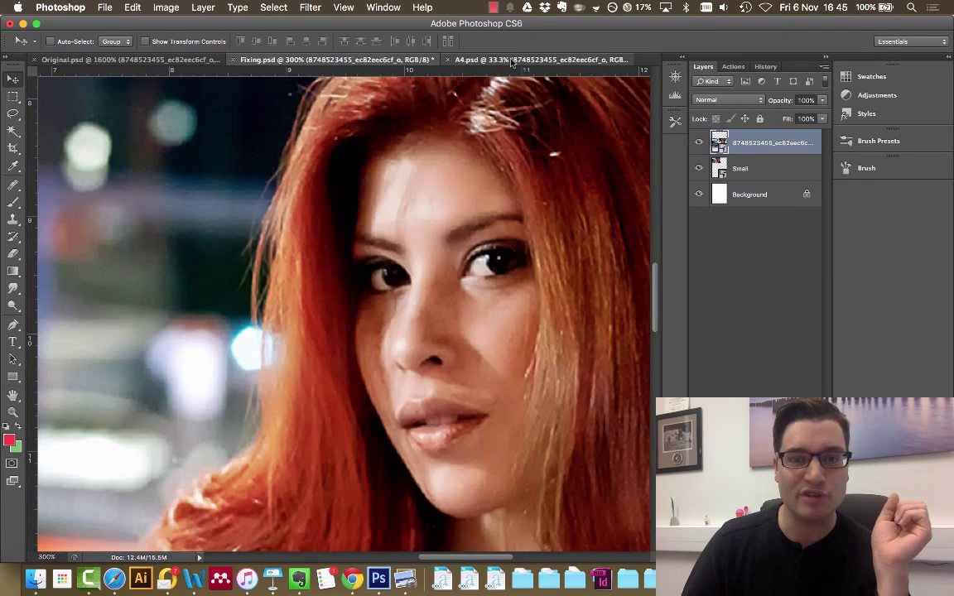
Step: Examine the woman's face in the large photo of A4.psd at 200% zoom
click(484, 60)
key(super+plus)
key(super+plus)
key(super+plus)
key(super+plus)
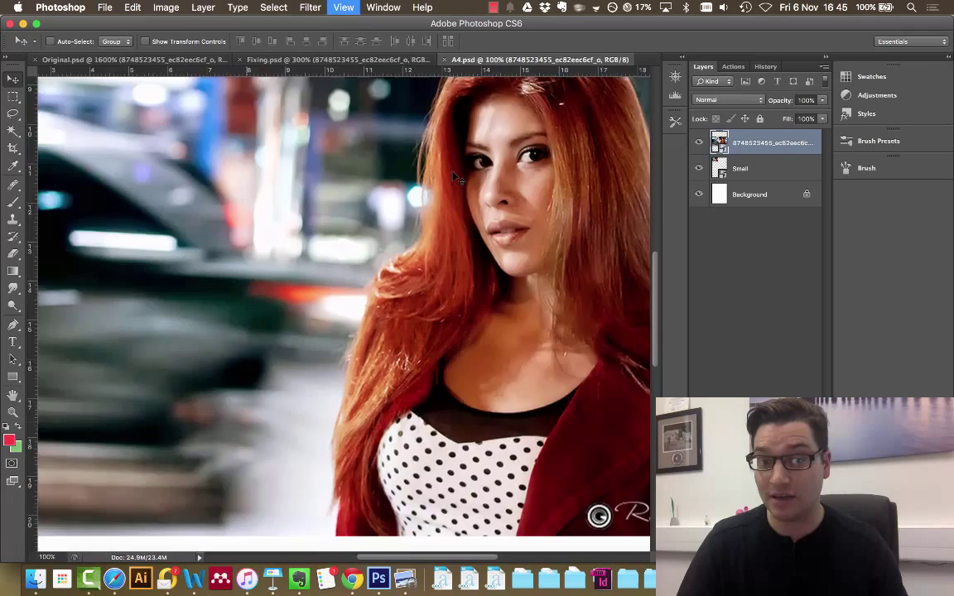
scroll(439, 187, up, 10)
scroll(439, 186, right, 10)
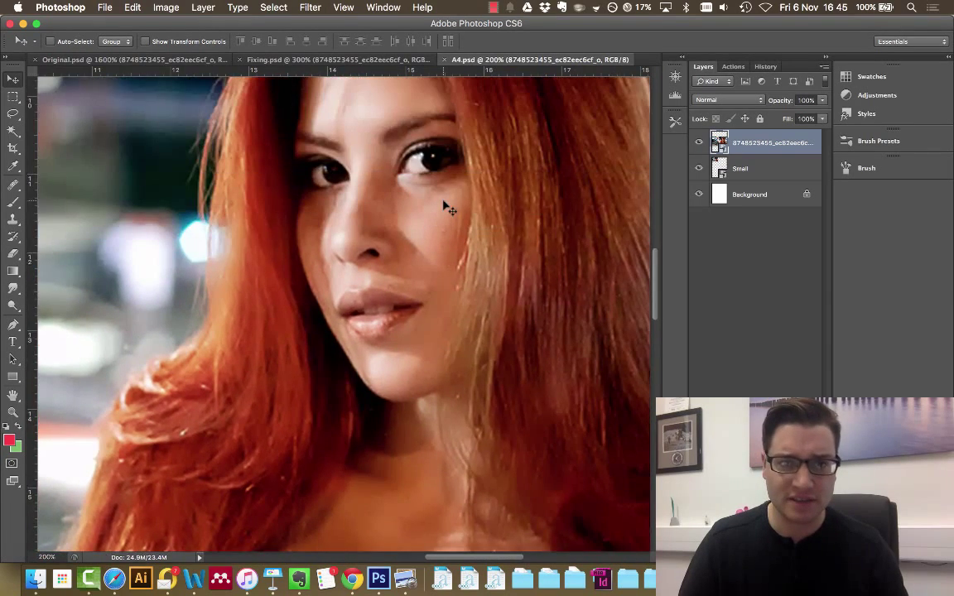
scroll(441, 209, up, 5)
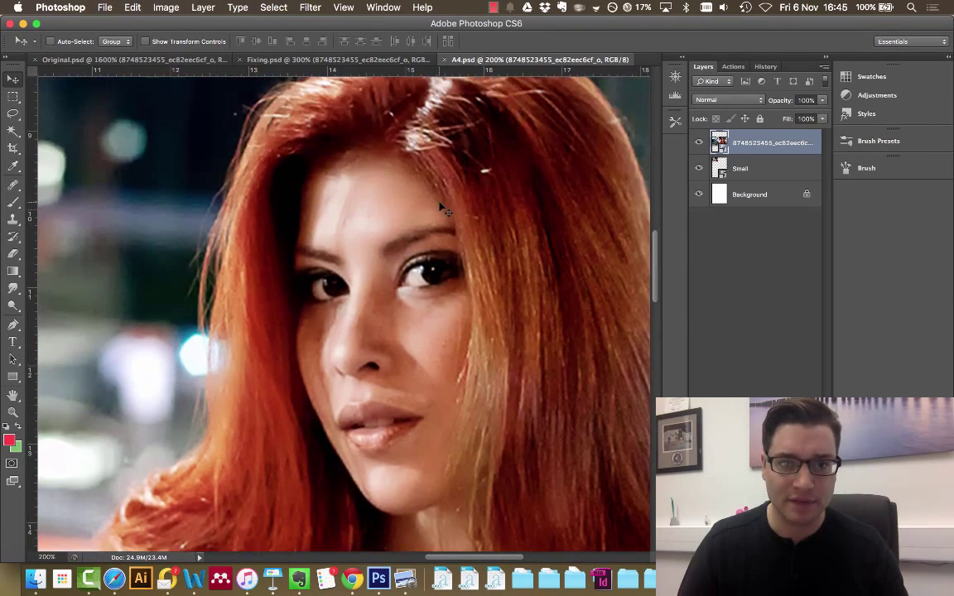
Step: Compare the face in the large photo by alternating between Fixing.psd and A4.psd
click(365, 62)
click(503, 60)
click(381, 62)
click(480, 61)
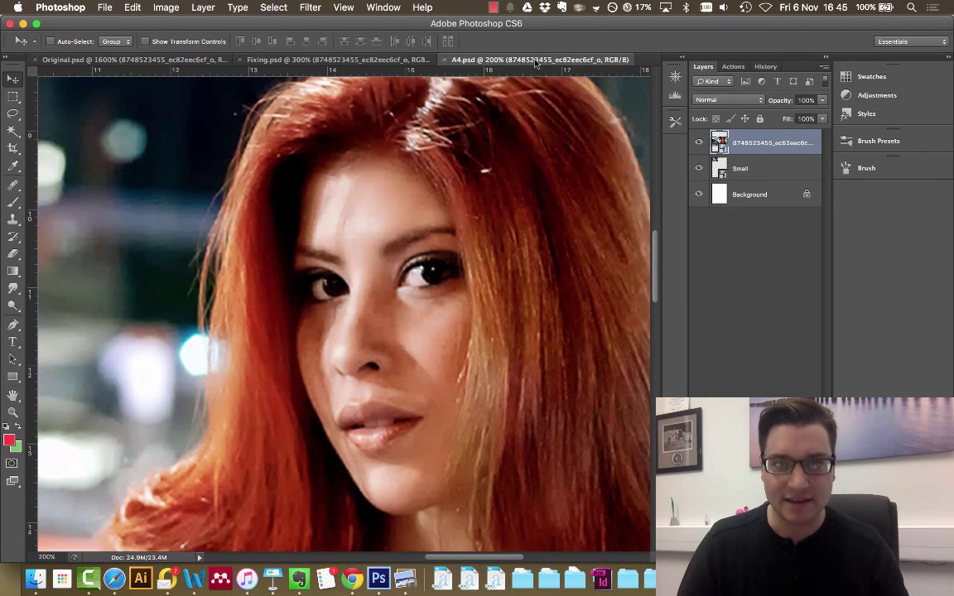
click(362, 62)
click(507, 61)
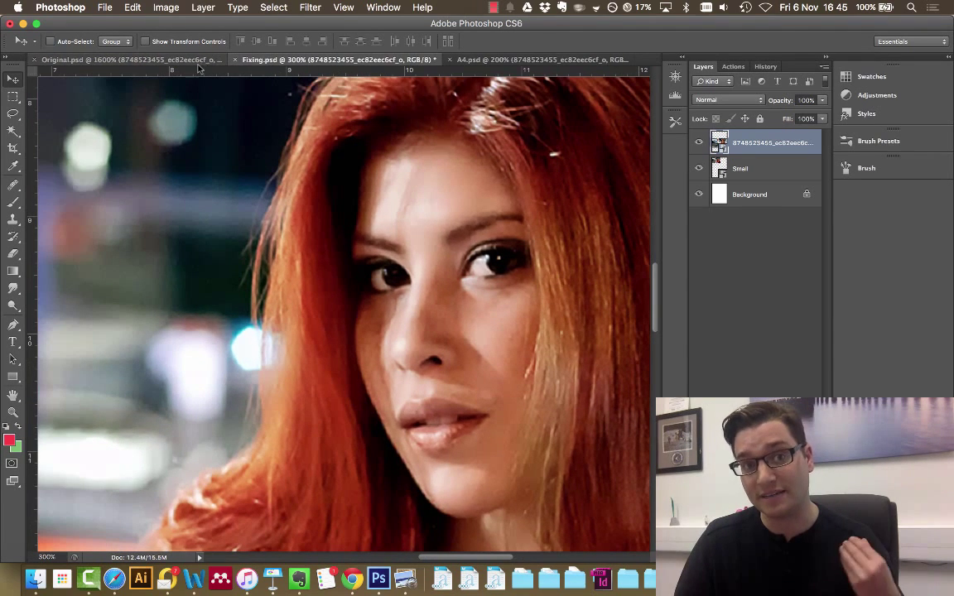
Step: Examine the woman in the small upper photo of Fixing.psd at 300% zoom
scroll(286, 228, up, 5)
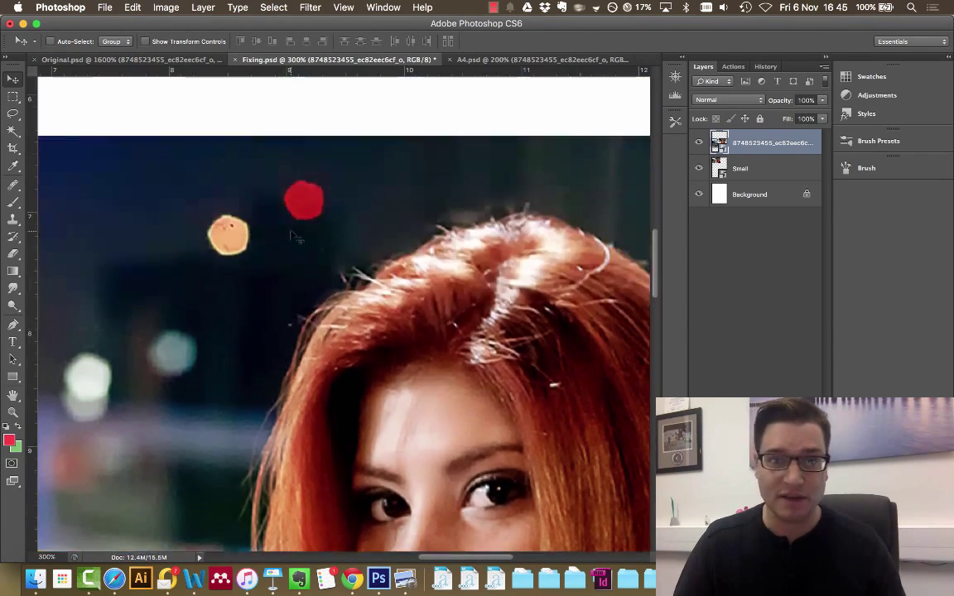
scroll(292, 237, up, 15)
scroll(291, 237, left, 8)
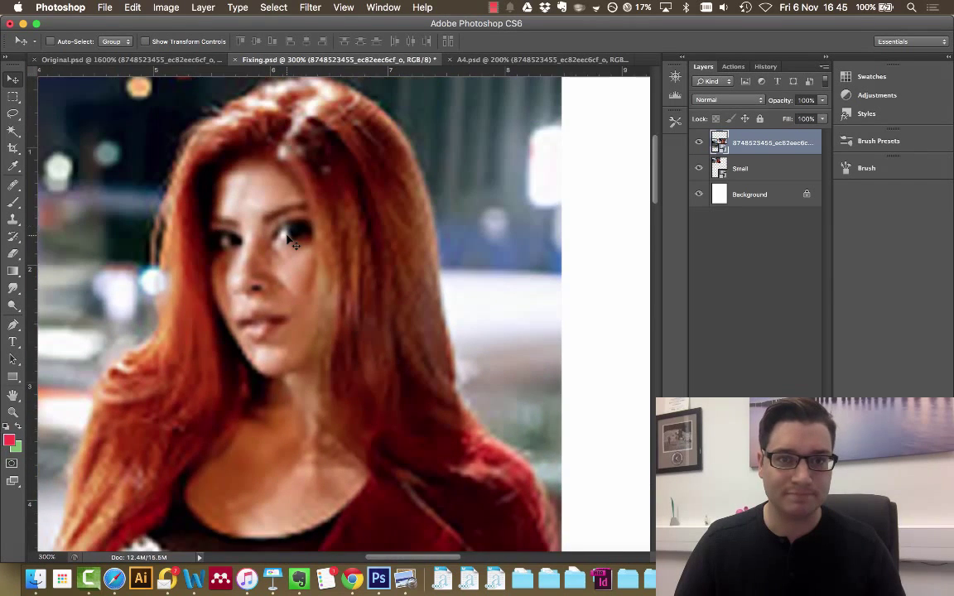
scroll(290, 240, left, 4)
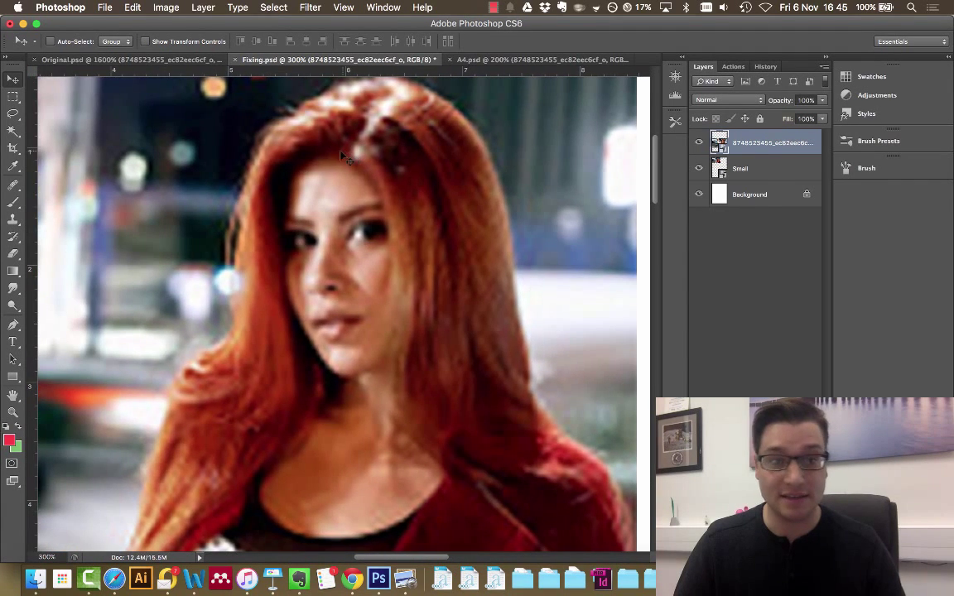
scroll(305, 135, left, 3)
Step: Examine the pixel detail of the face in the small upper photo of Original.psd at 3200% zoom
click(133, 60)
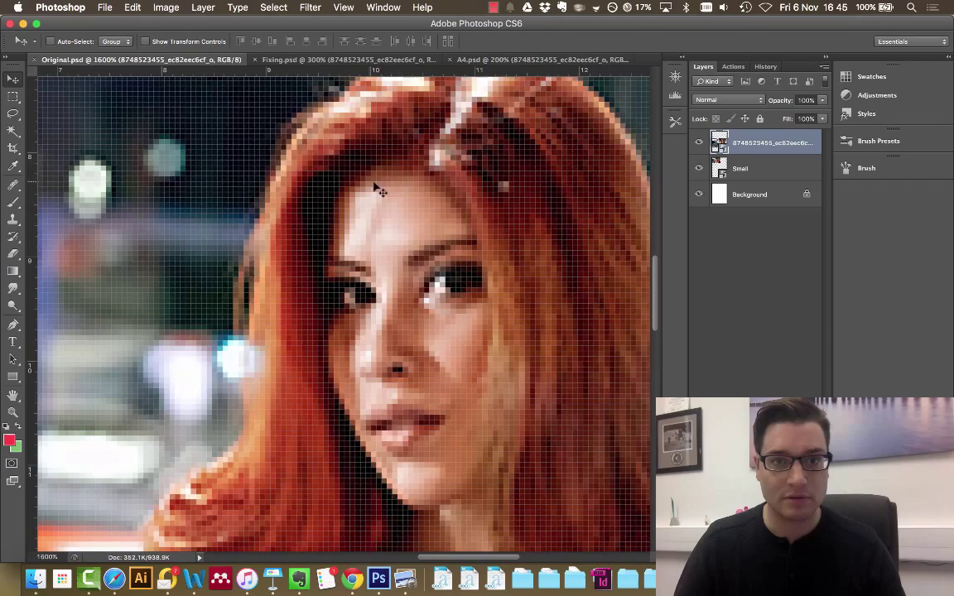
scroll(381, 188, up, 10)
scroll(381, 190, up, 10)
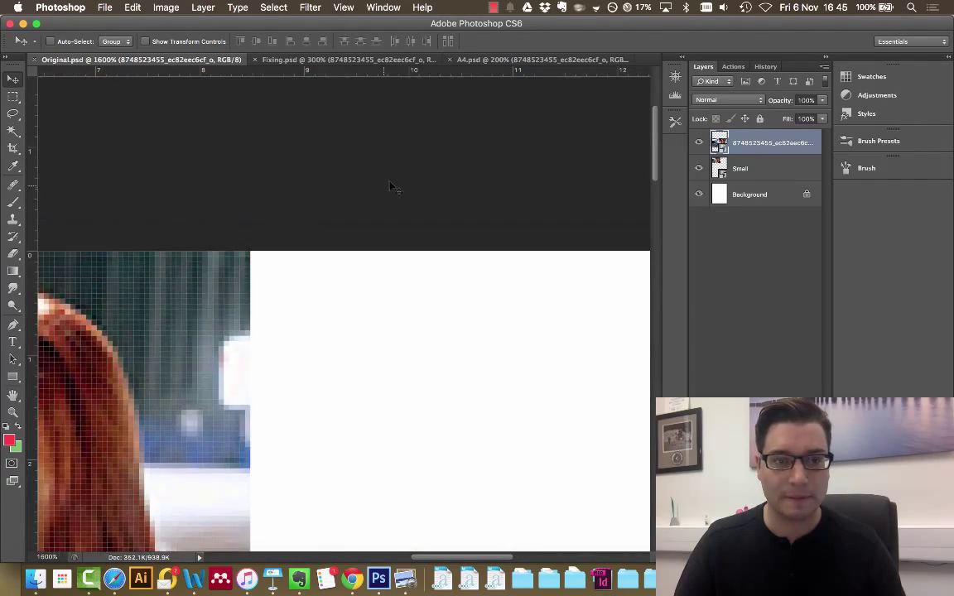
scroll(385, 186, left, 5)
scroll(379, 173, down, 8)
scroll(380, 175, left, 4)
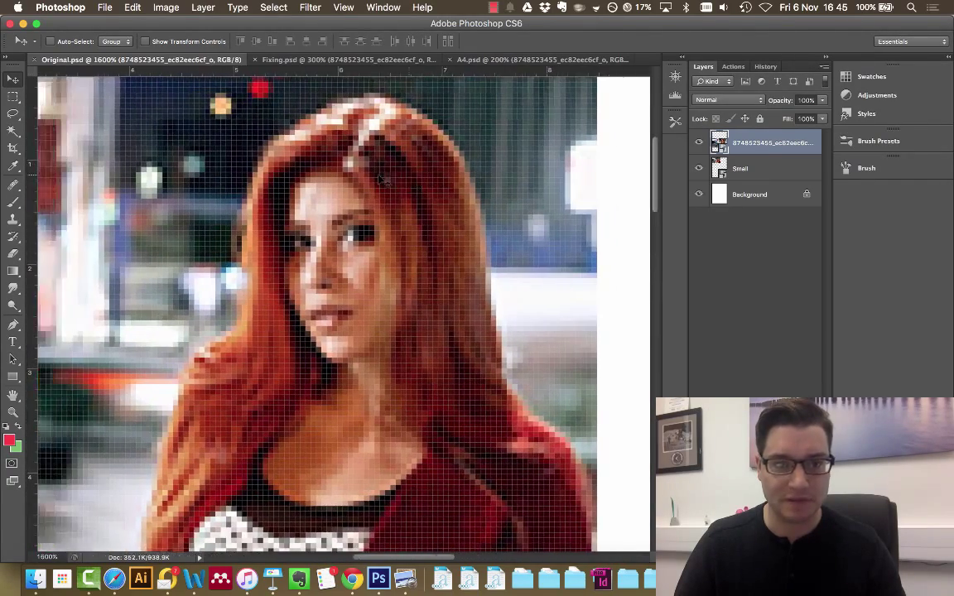
key(super+plus)
scroll(375, 170, up, 5)
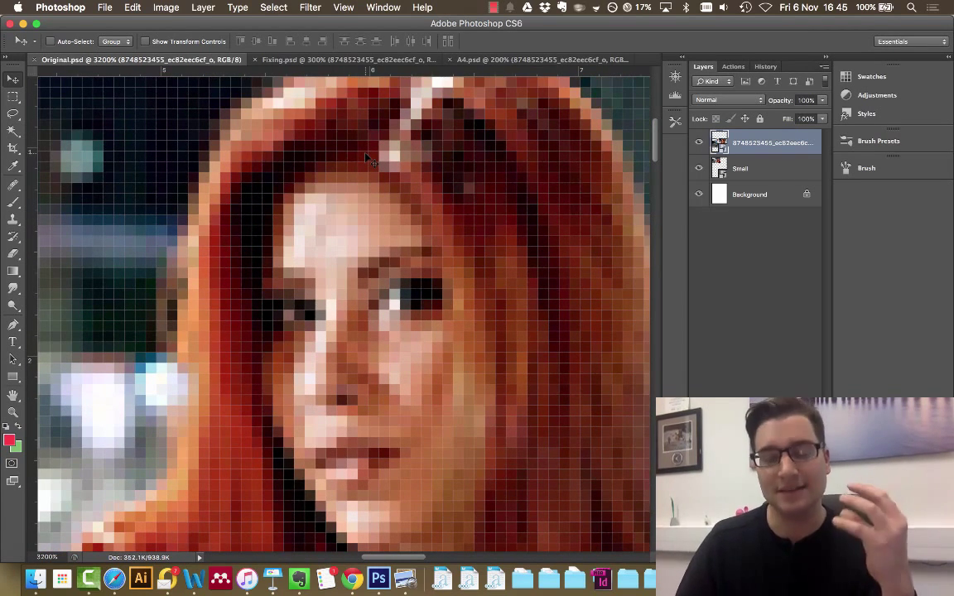
Step: Examine the face in the small upper photo of the resampled Fixing.psd at 500% zoom
click(340, 59)
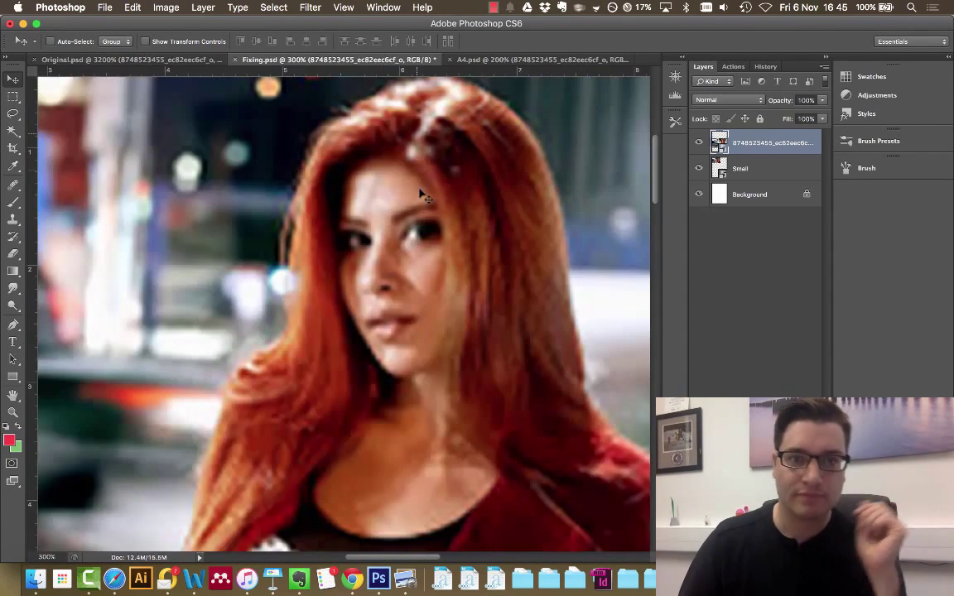
scroll(420, 207, up, 2)
scroll(420, 233, up, 7)
scroll(419, 236, down, 6)
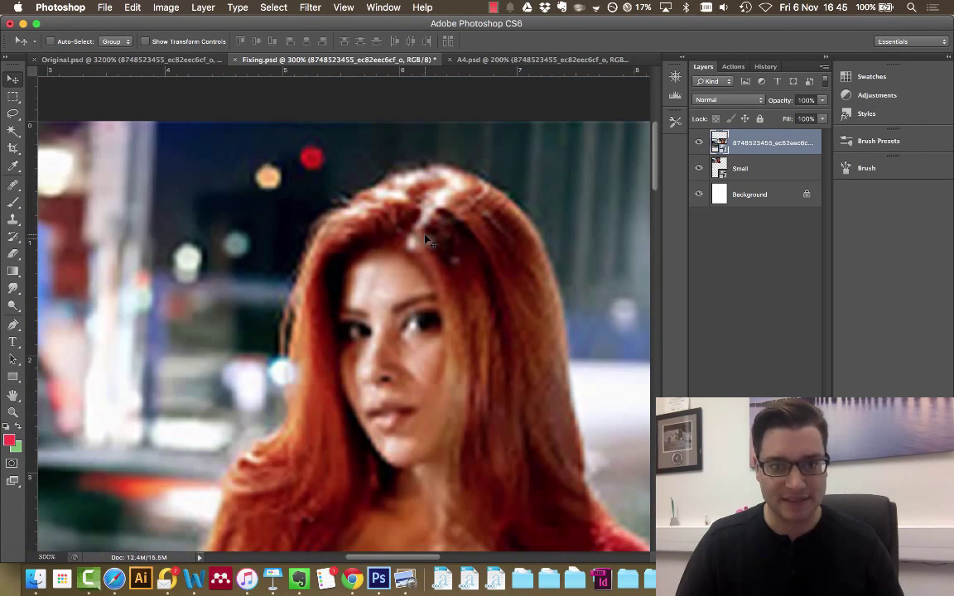
key(super+plus)
key(super+plus)
key(super+plus)
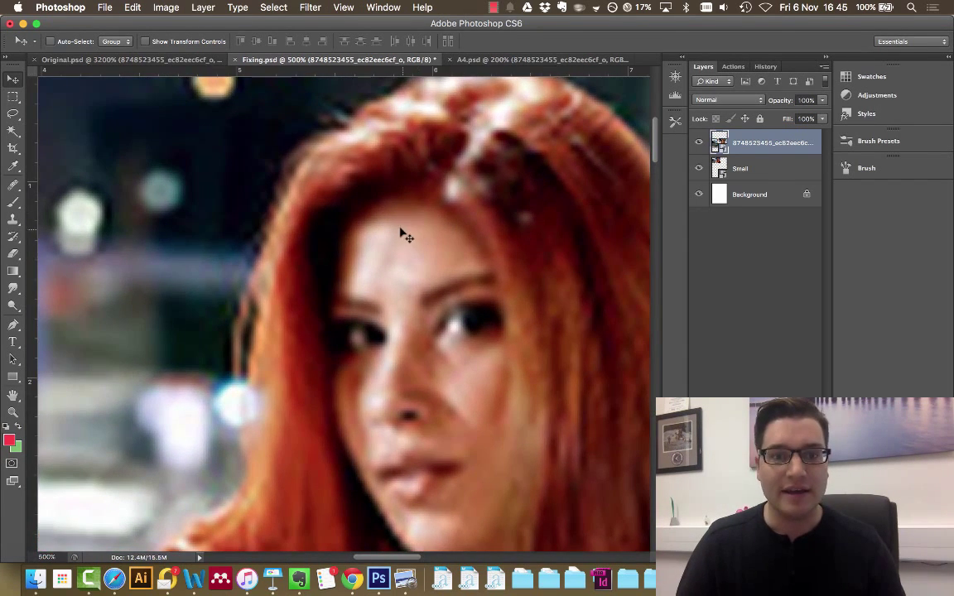
scroll(404, 234, down, 2)
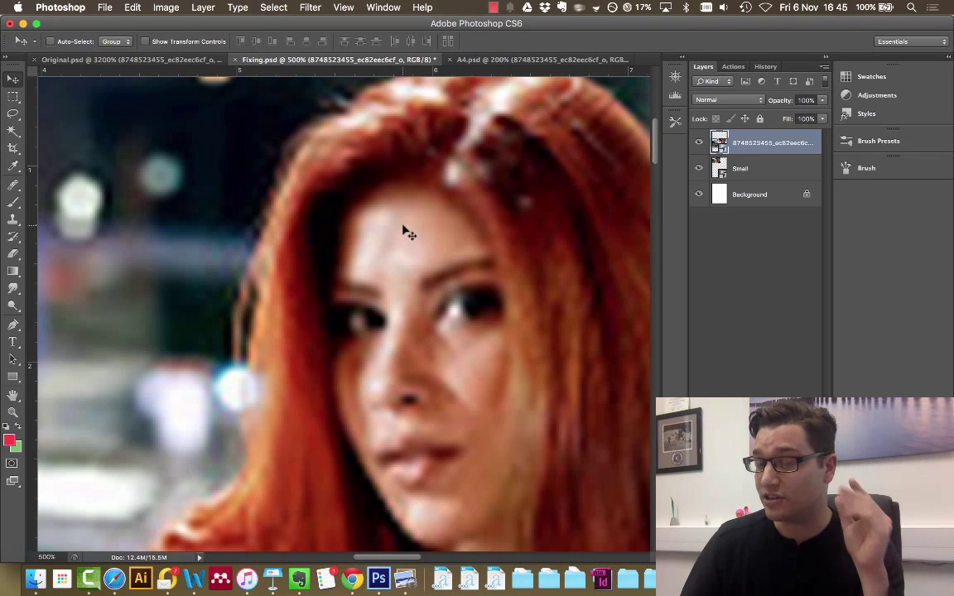
Step: Zoom Fixing.psd out to 100% to view the small photo at actual pixel size
key(super+minus)
key(super+minus)
key(super+minus)
key(super+minus)
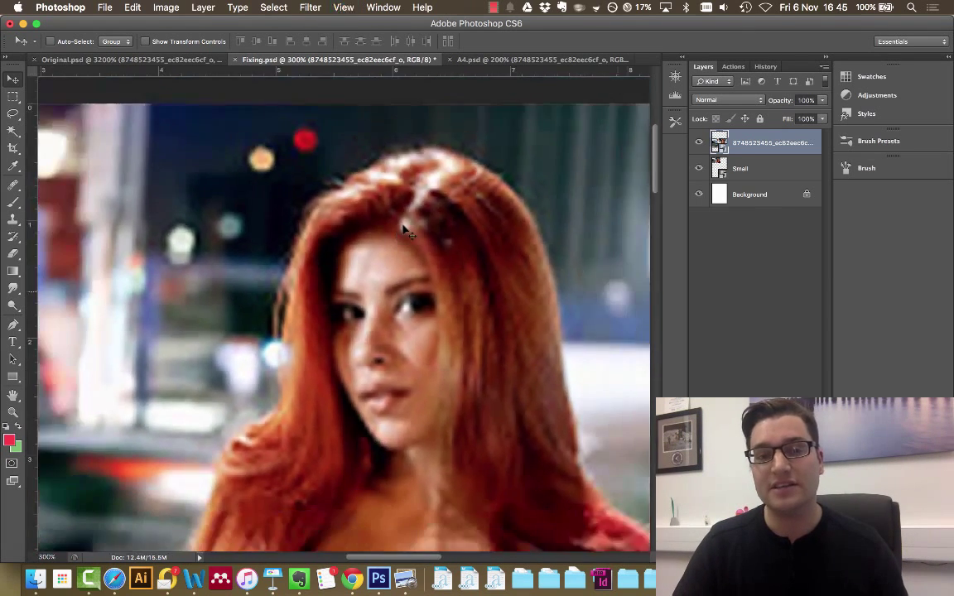
scroll(394, 190, right, 2)
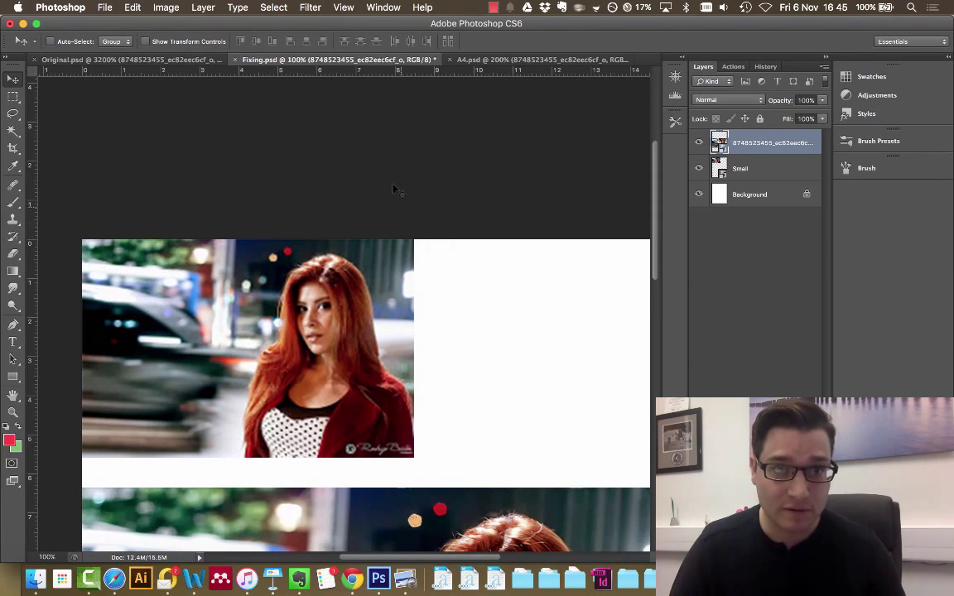
Step: Review the Image Size settings of Fixing.psd and leave them without applying changes
click(166, 8)
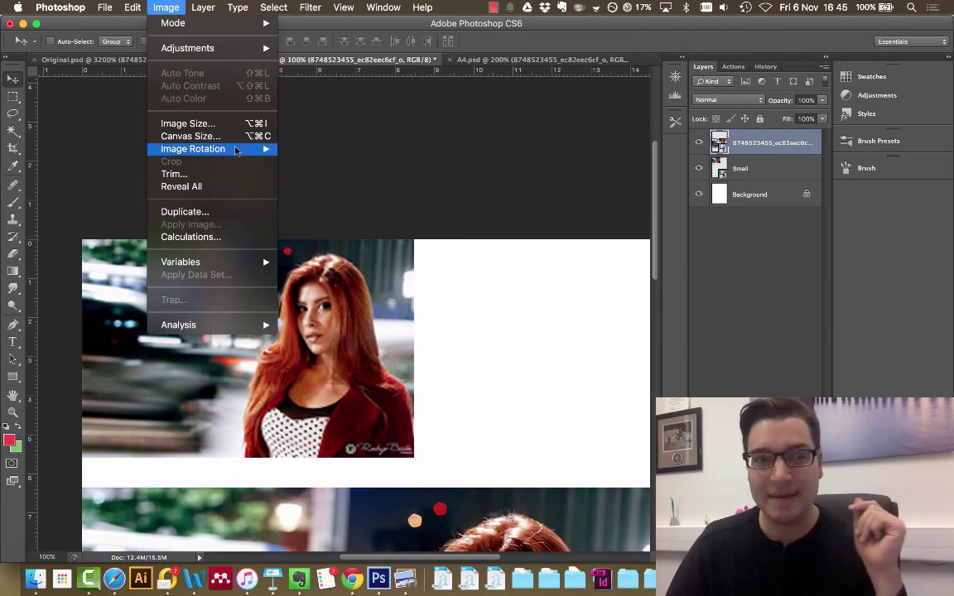
click(187, 124)
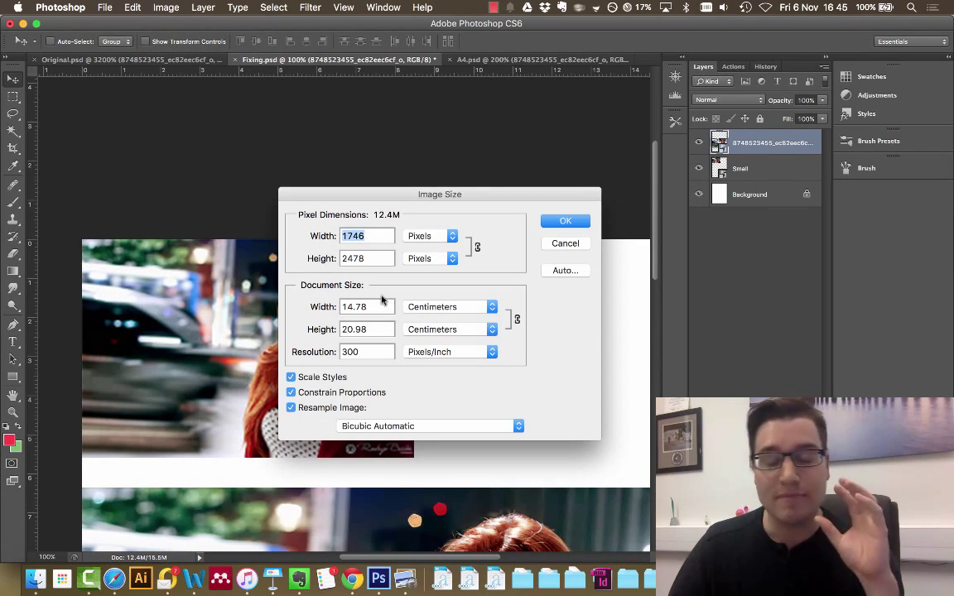
click(565, 243)
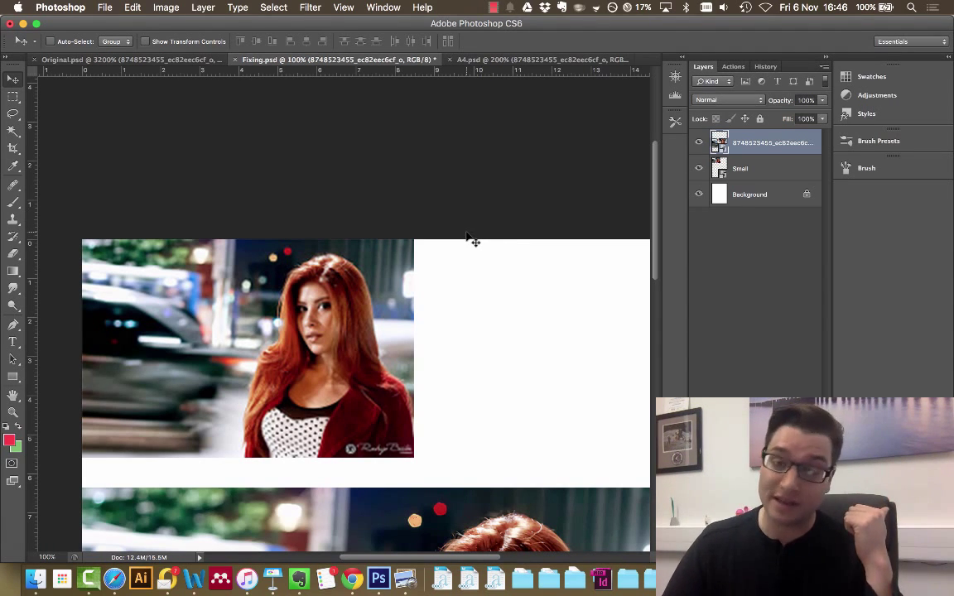
Step: Compare the quality of the small and large photos in Fixing.psd at 100% zoom
scroll(460, 231, down, 5)
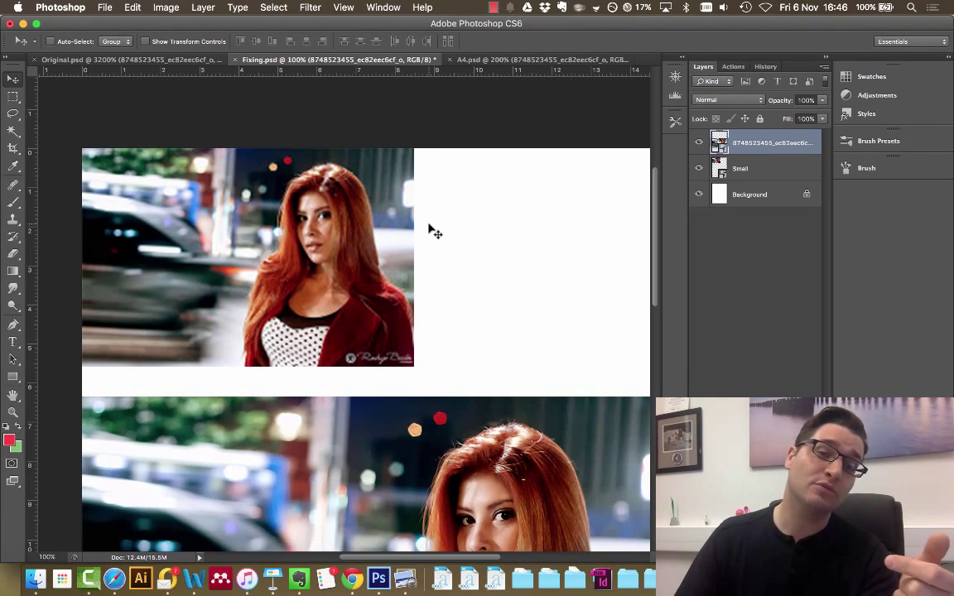
scroll(430, 229, down, 10)
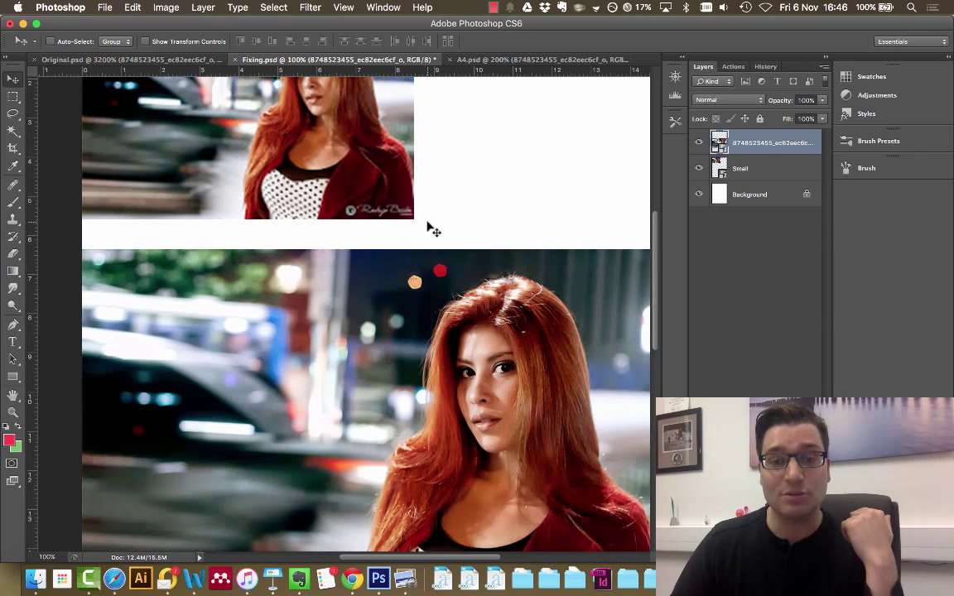
scroll(429, 228, down, 5)
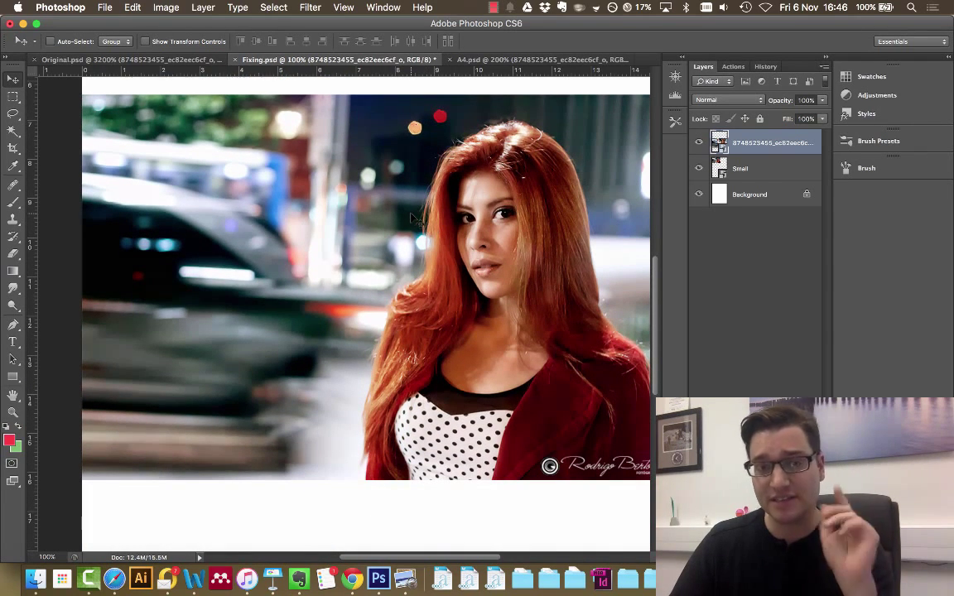
scroll(403, 233, up, 1)
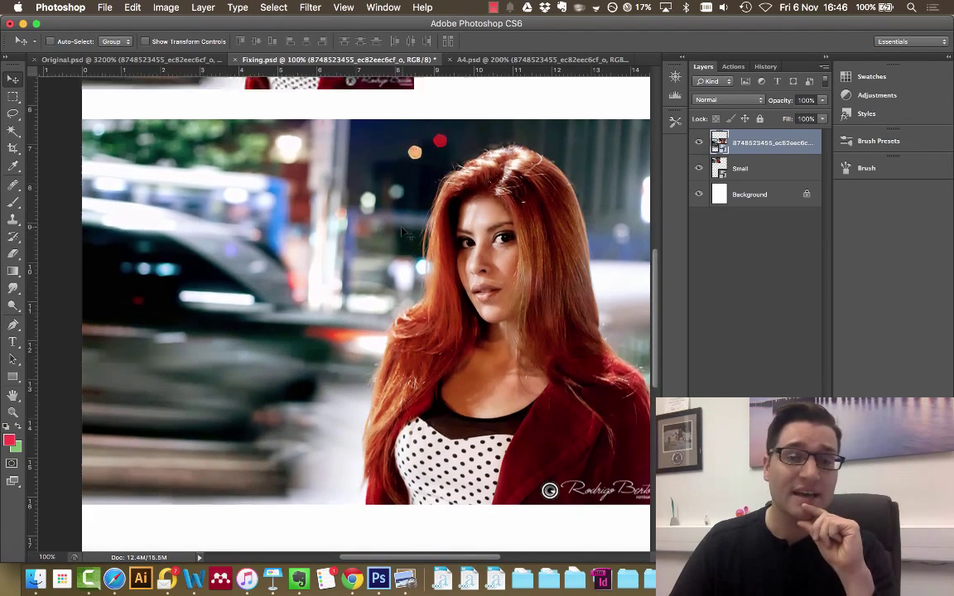
scroll(404, 232, up, 12)
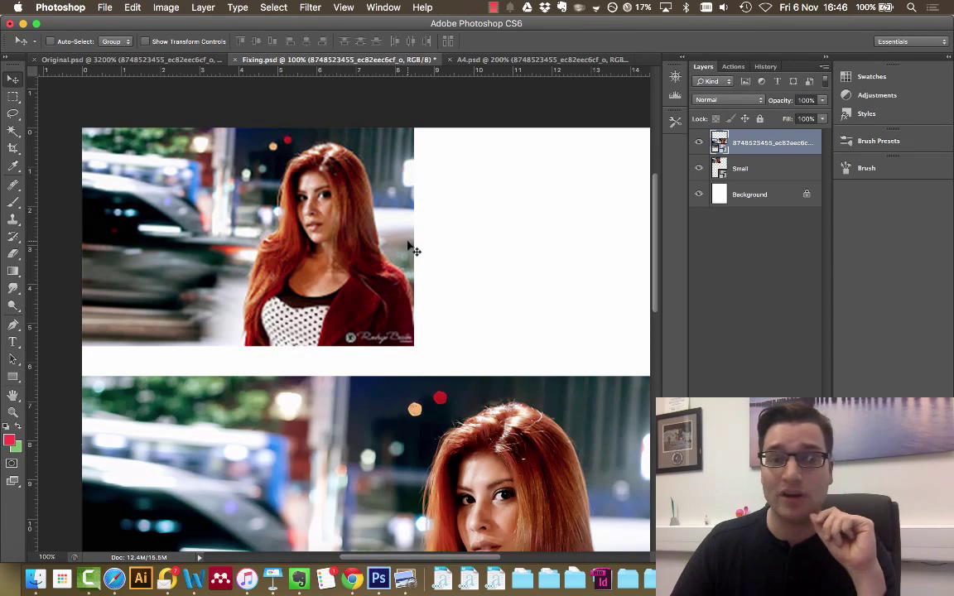